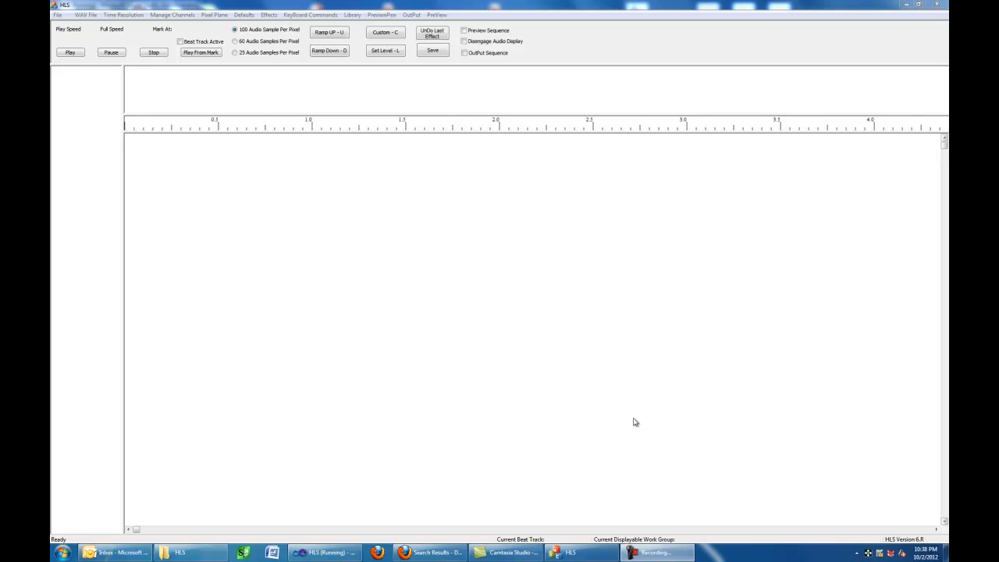
Step: Load the audio file "02 Music Box Dancer (Radio Version).wav" from the parent HLS folder into the sequence
left_click(86, 14)
left_click(105, 27)
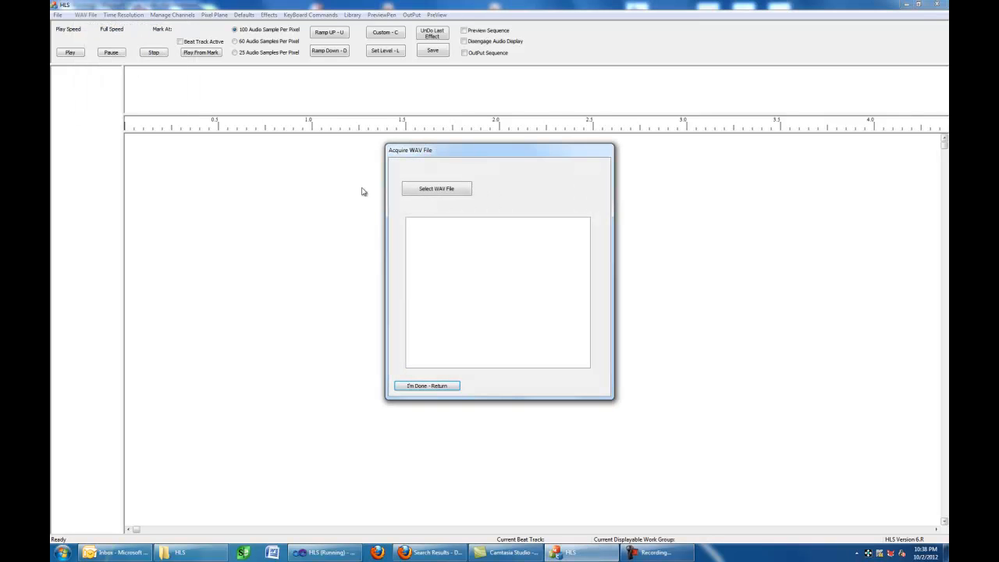
left_click(435, 191)
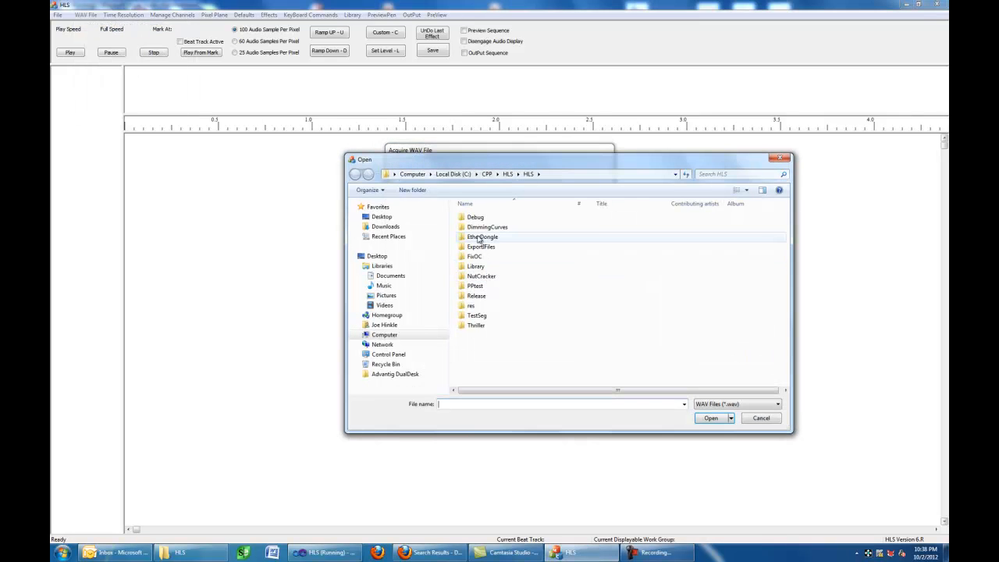
left_click(508, 174)
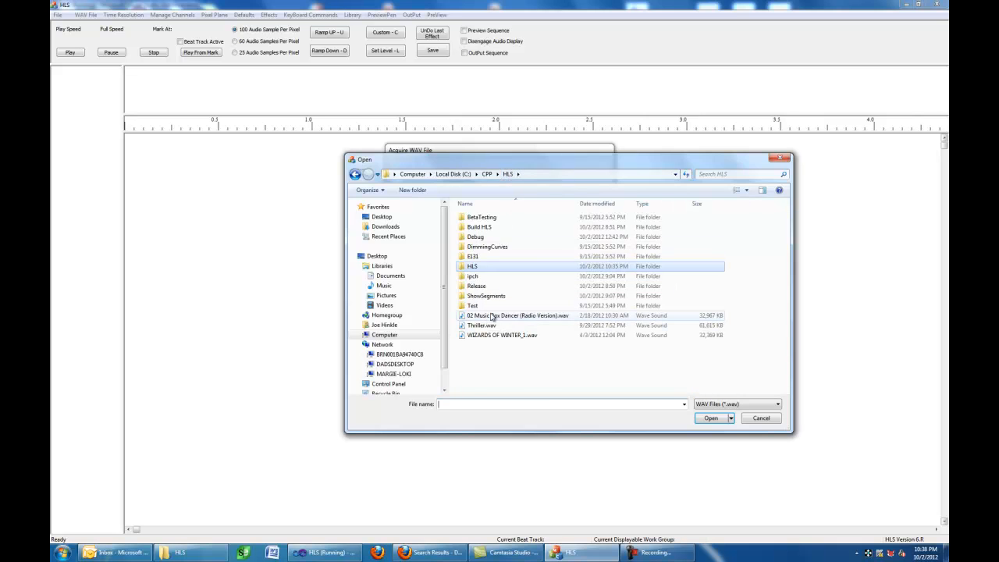
double_click(490, 316)
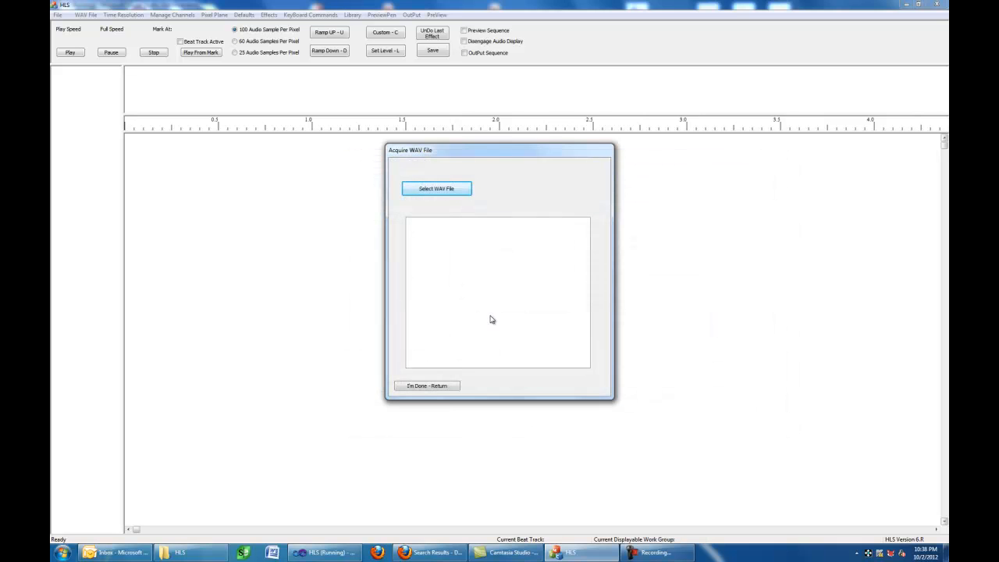
left_click(442, 386)
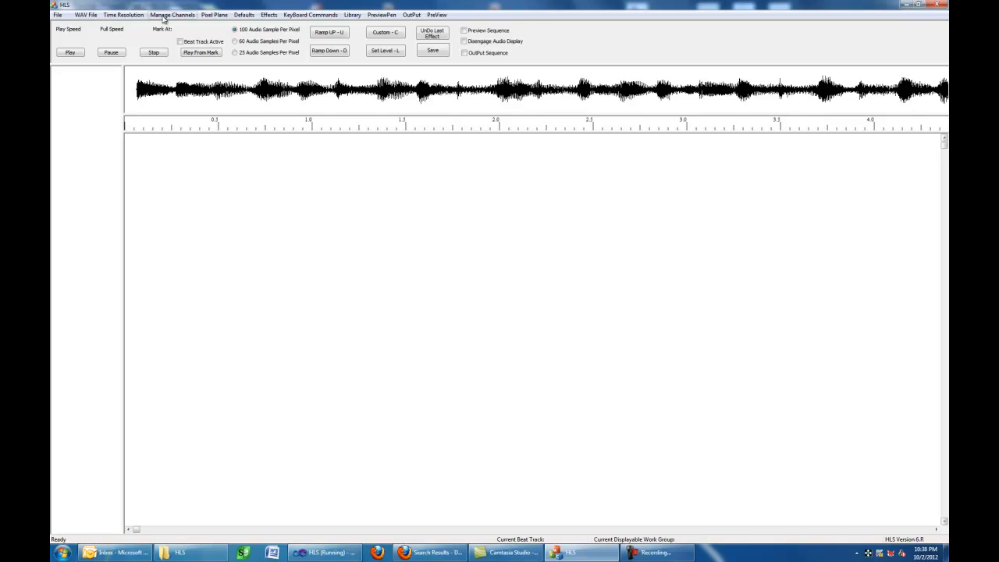
Step: Start managing raw channels and create a folder named ShowSeg for the new sequence file
left_click(163, 16)
left_click(180, 27)
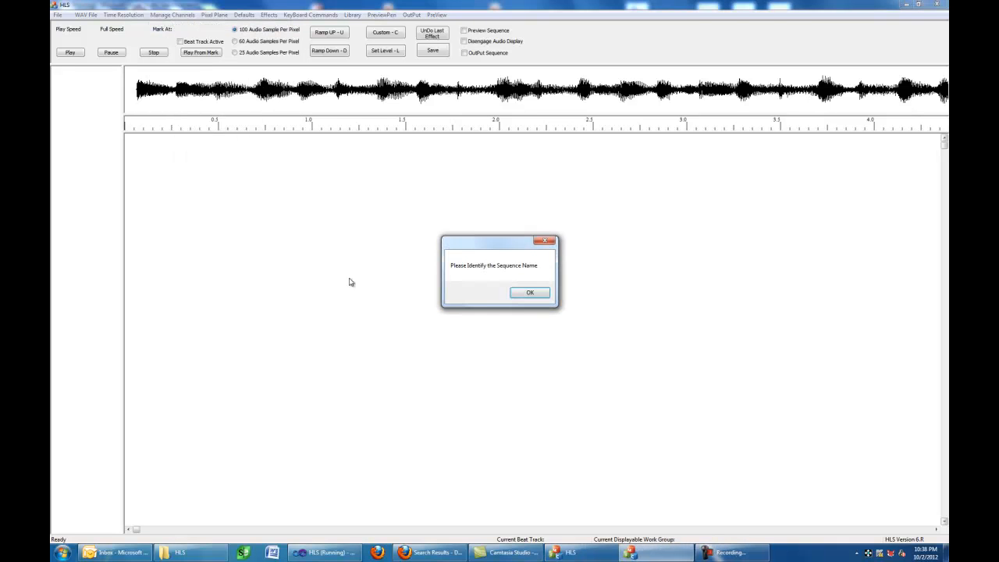
left_click(523, 293)
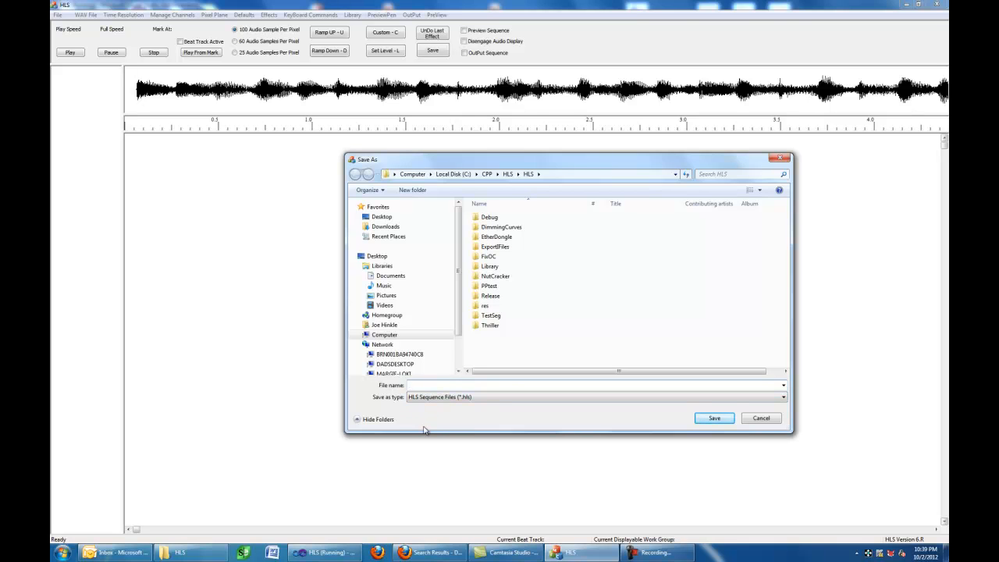
left_click(410, 191)
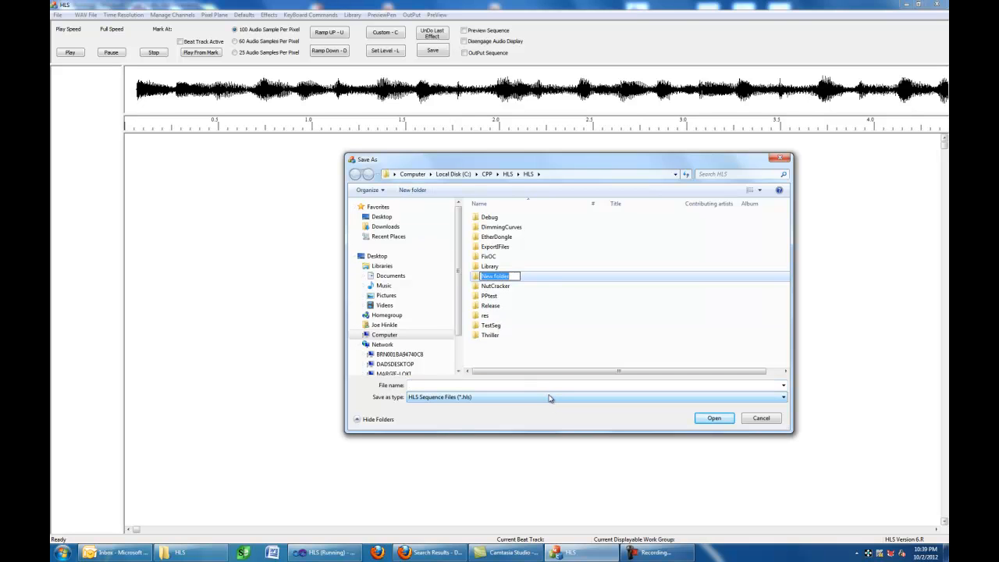
type("ShowSeg")
key("Return")
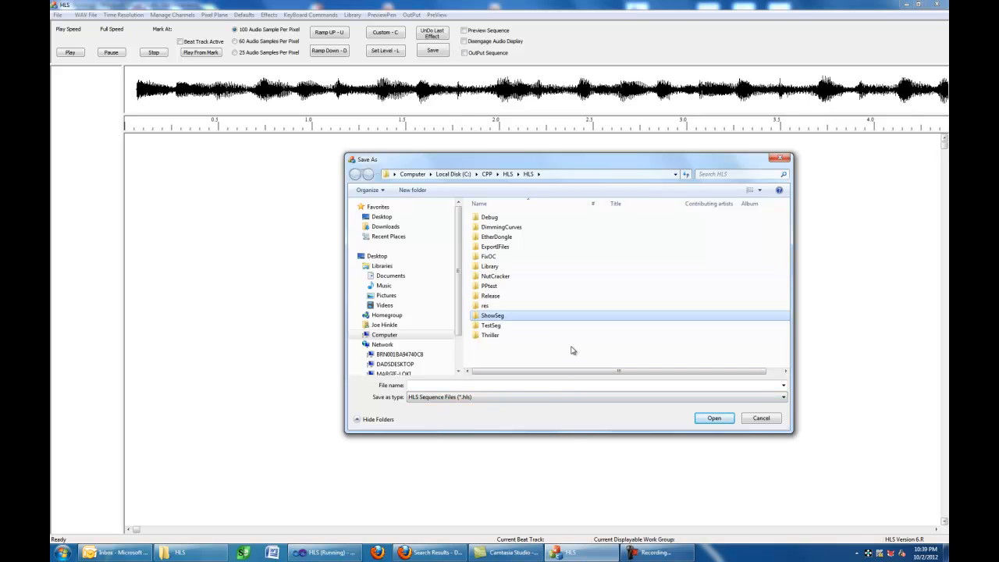
Step: Save the sequence as ShowSeg inside the ShowSeg folder
double_click(508, 315)
left_click(439, 388)
type("ShowSeg")
left_click(715, 419)
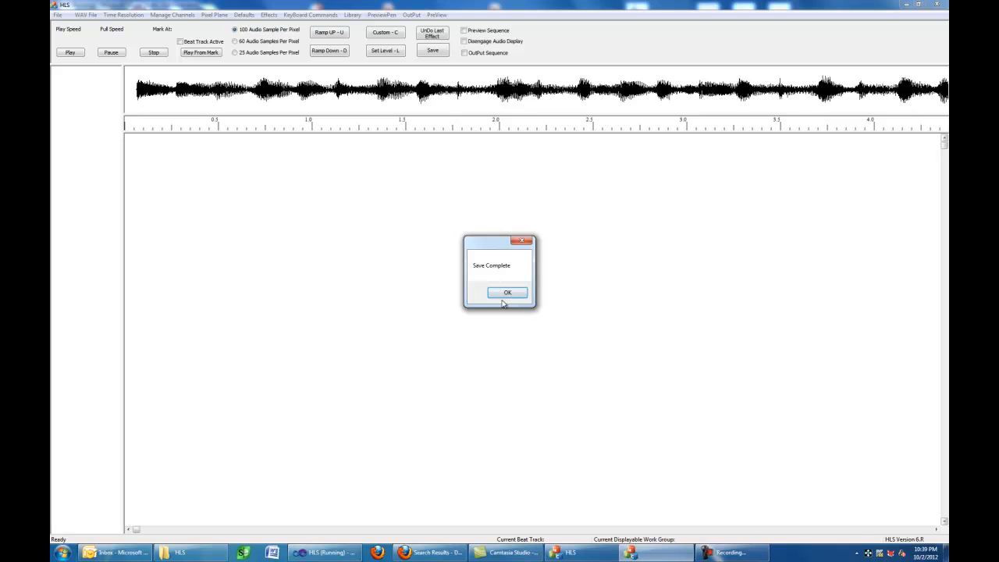
left_click(508, 293)
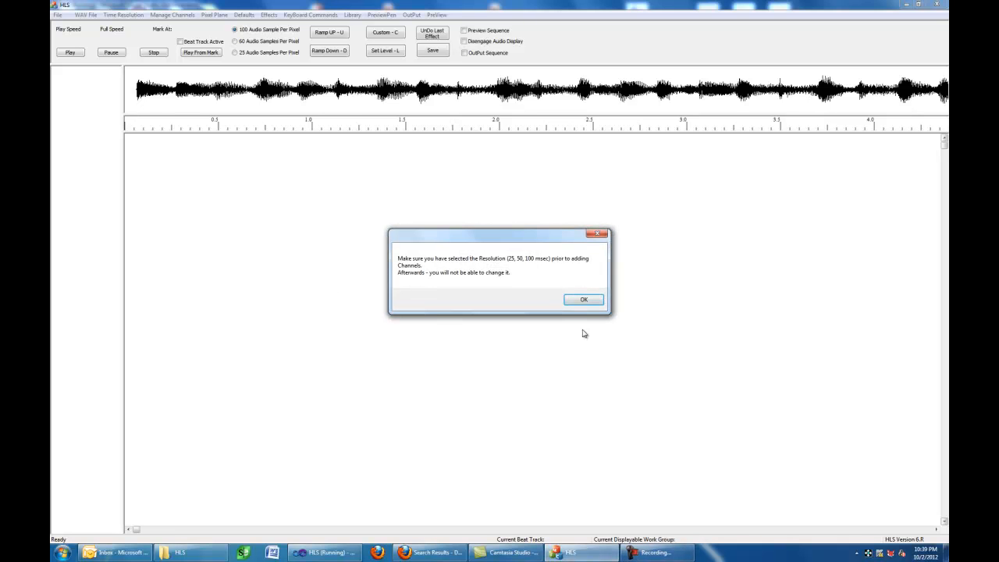
Step: Accept the resolution notice and add 10 channels followed by 20 more channels in universe 0
left_click(583, 300)
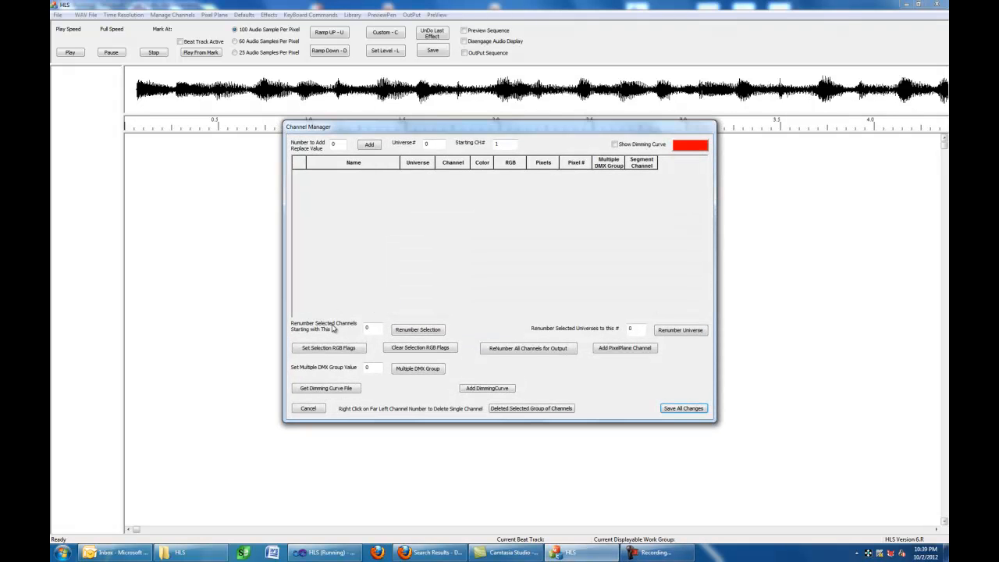
double_click(334, 144)
left_click(365, 145)
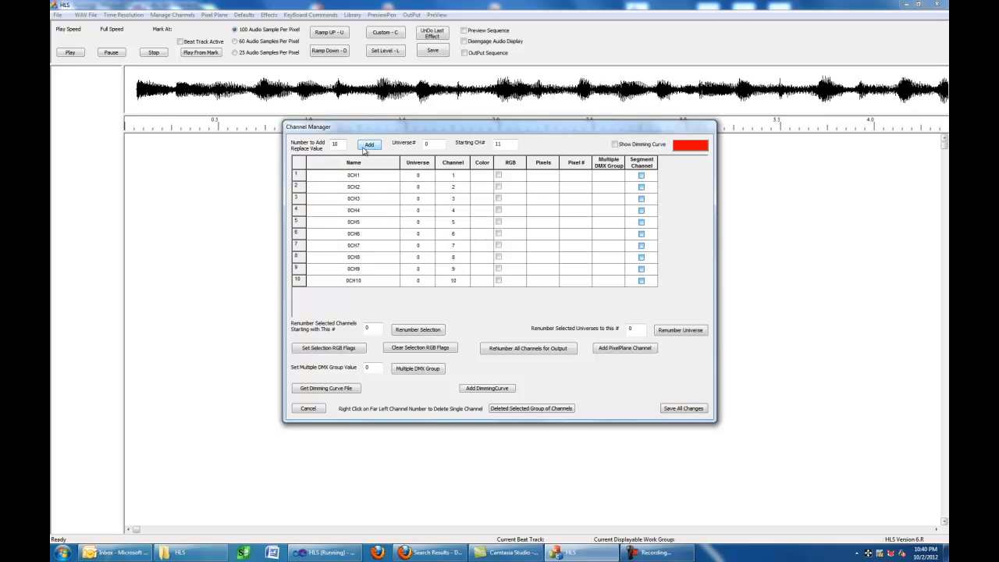
left_click_drag(346, 145, 328, 147)
type("20")
left_click(369, 144)
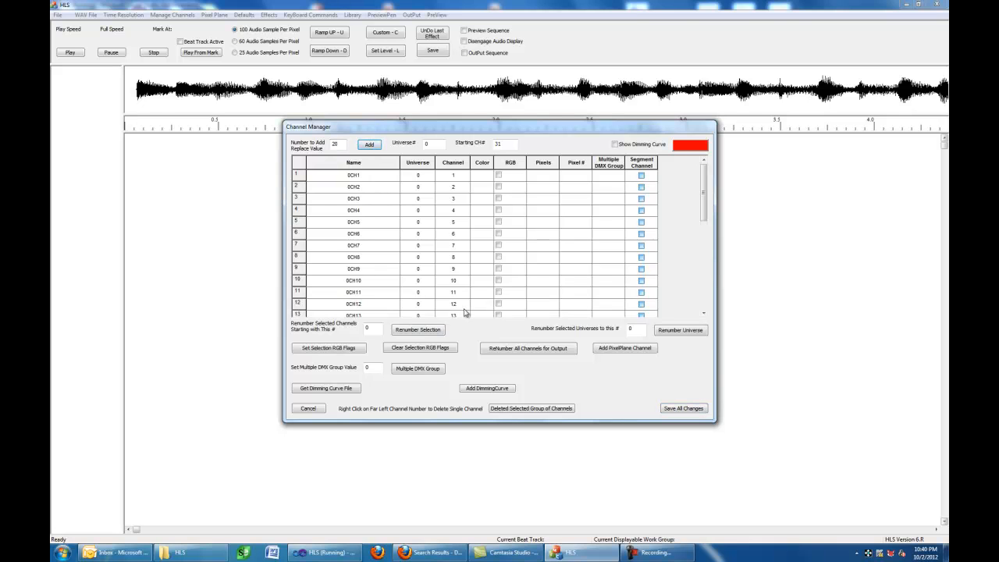
Step: Set the RGB flags on all 30 channels and save all the channel changes
mouse_move(704, 222)
left_mouse_down()
mouse_move(704, 308)
mouse_move(705, 224)
left_mouse_up()
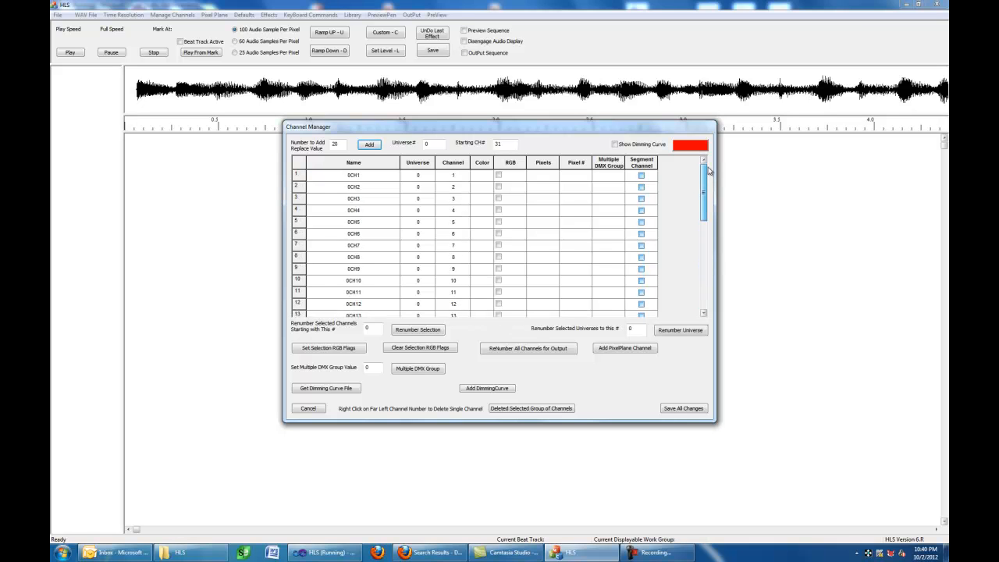
left_click_drag(510, 176, 498, 356)
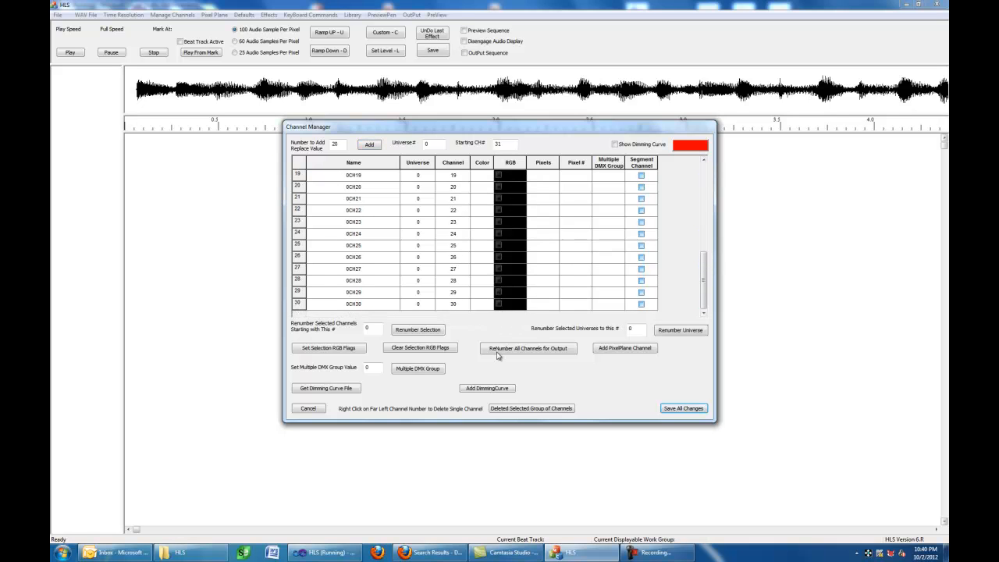
left_click(342, 350)
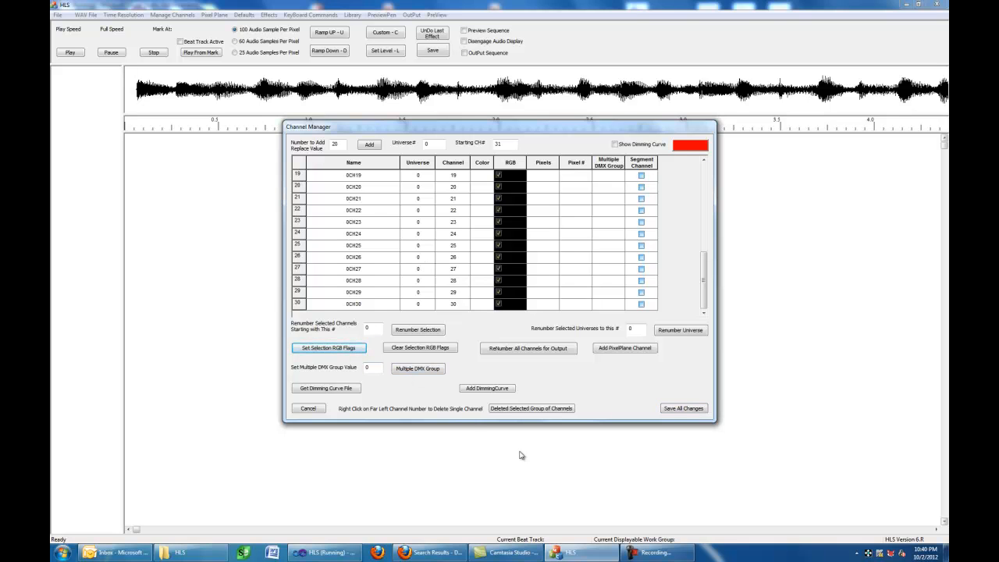
left_click(683, 409)
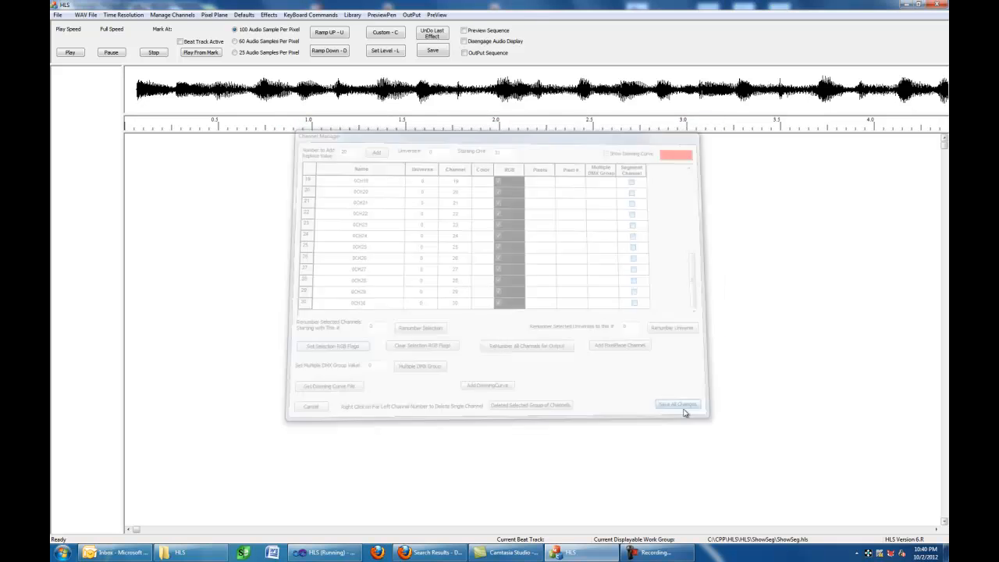
Step: Assign all 30 channels to a new display group named ALL and save it
left_click(176, 17)
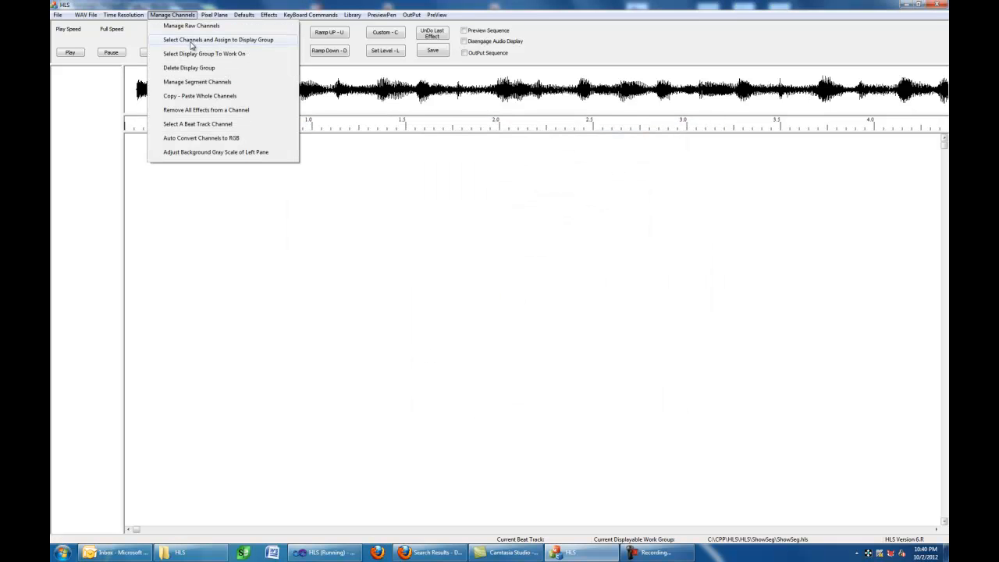
left_click(195, 41)
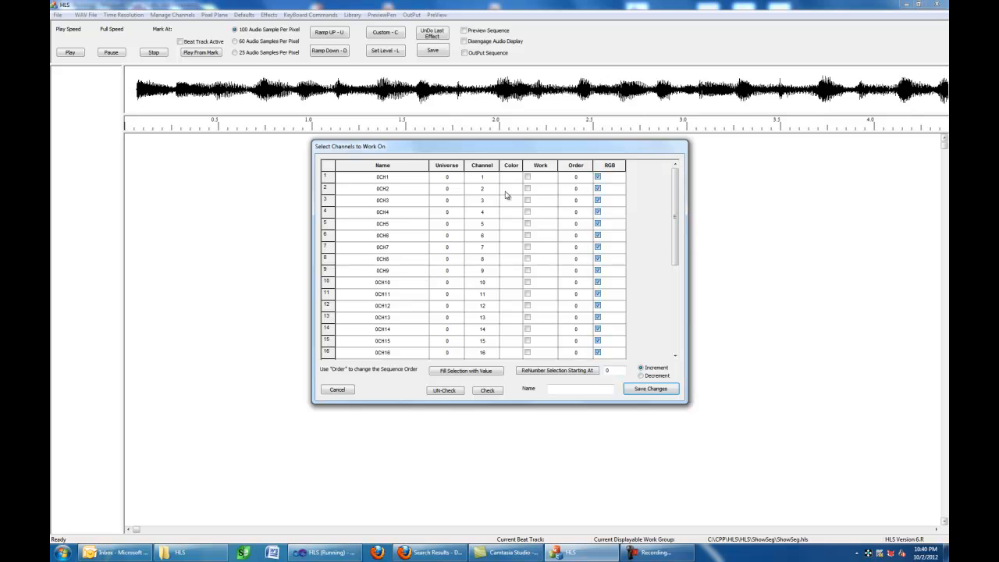
left_click_drag(543, 178, 538, 409)
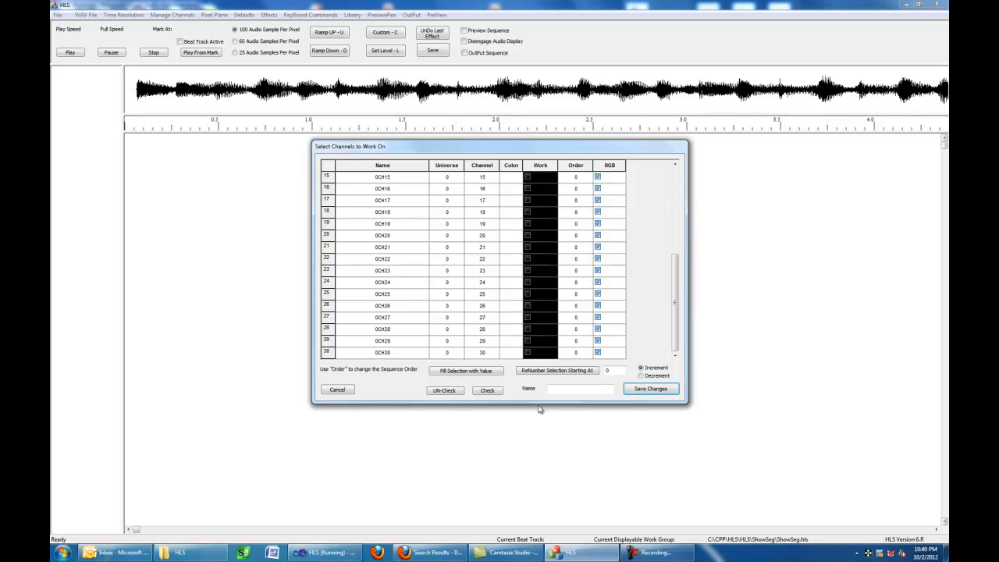
left_click(554, 390)
type("ALL")
left_click(480, 393)
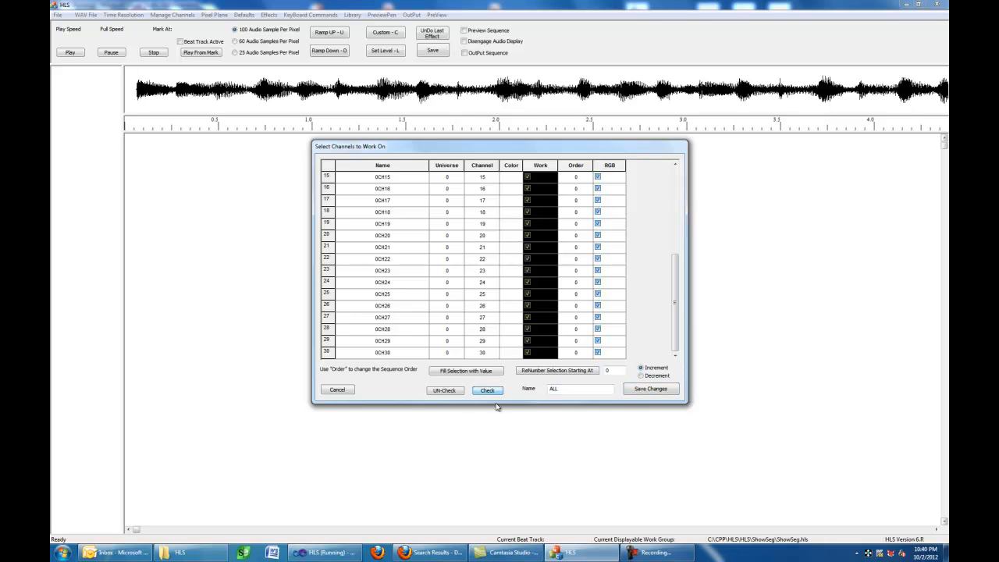
left_click(646, 390)
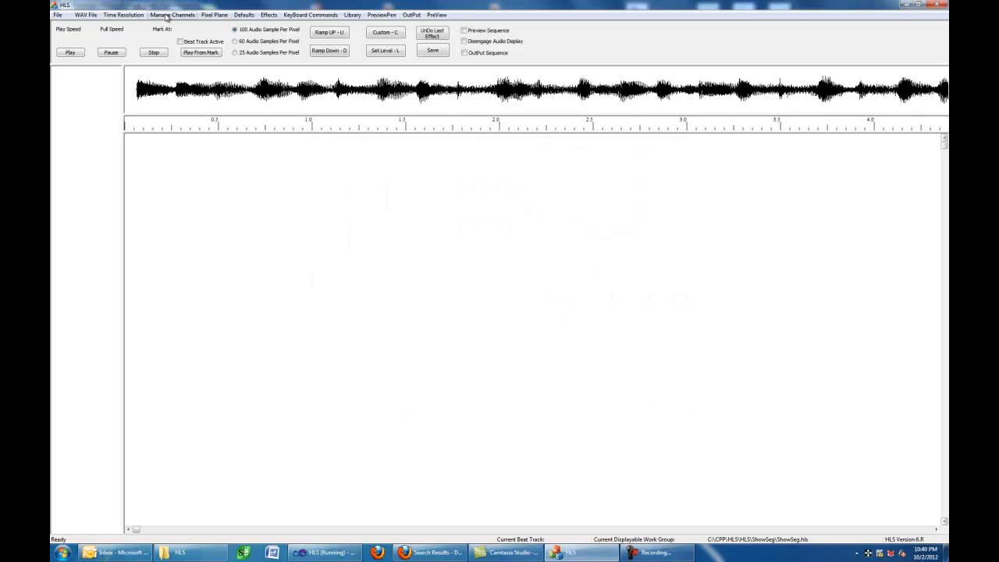
Step: Select ALL as the display group to work on
left_click(168, 15)
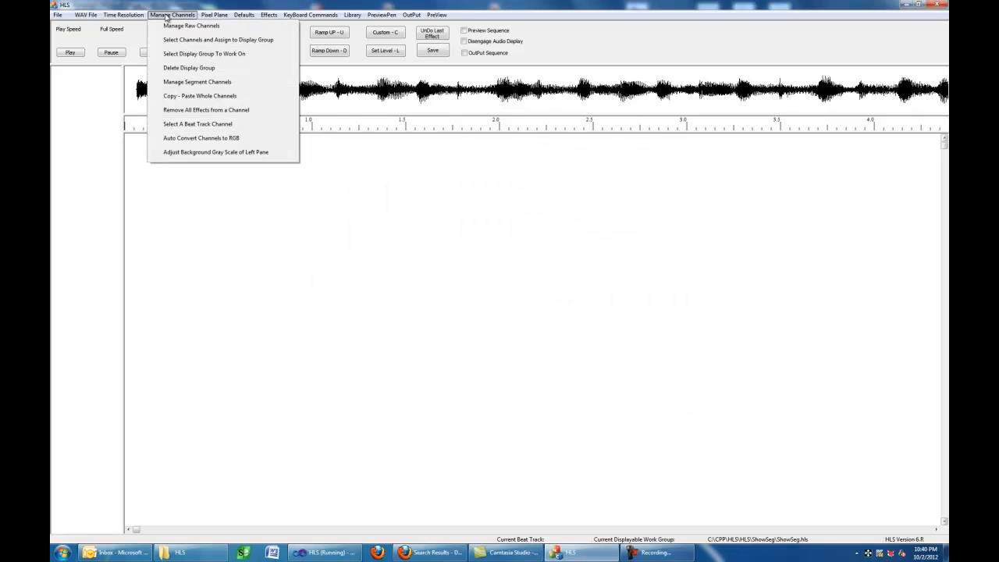
left_click(218, 55)
left_click(442, 212)
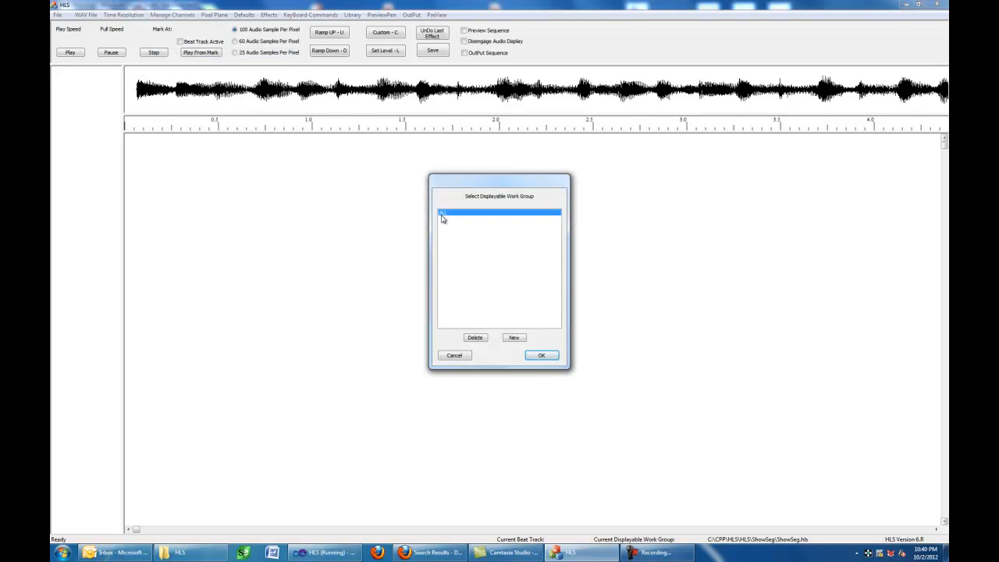
left_click(533, 359)
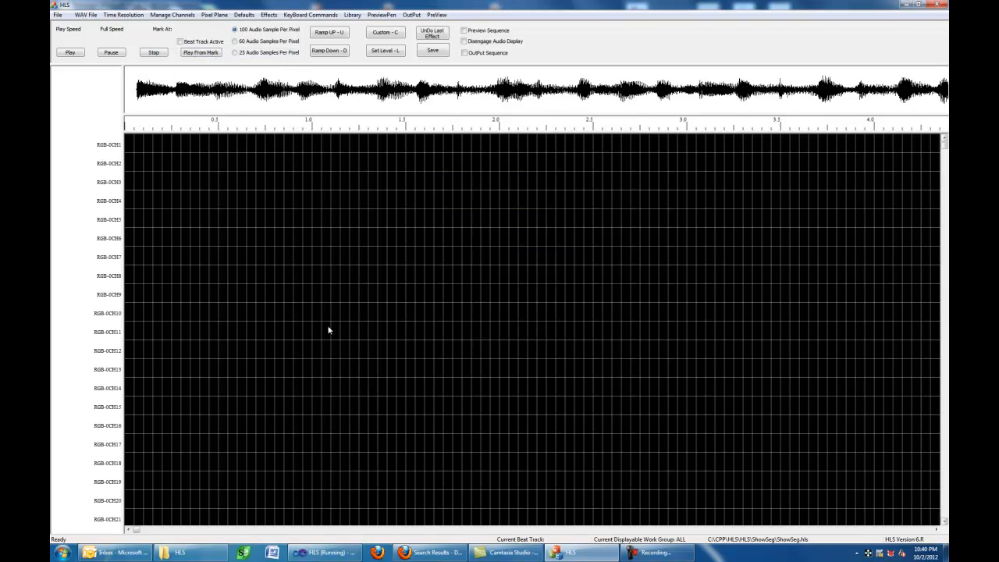
Step: Apply Set Level to RGB-0CH1 from about 0.05 to 0.4 s and to RGB-0CH2 from about 0.45 to 0.75 s
scroll(311, 278, "down", 2)
scroll(311, 278, "down", 2)
scroll(310, 278, "up", 4)
left_click_drag(138, 148, 194, 145)
left_click(385, 51)
left_click_drag(231, 164, 285, 168)
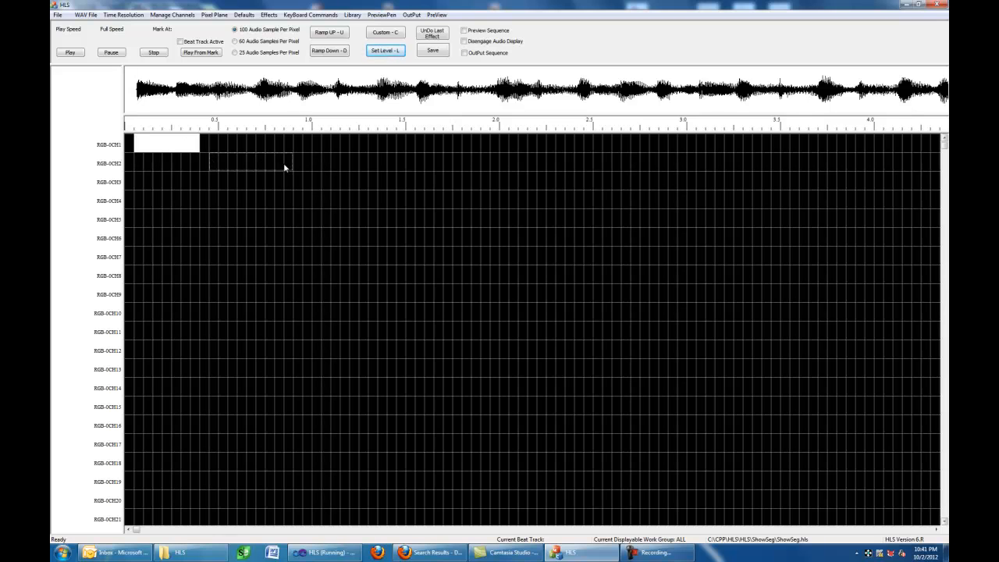
left_click(390, 52)
Step: Apply Set Level to RGB-0CH3 from about 0.85 to 1.35 s and to RGB-0CH2 from about 1.05 to 1.55 s
left_click_drag(287, 183, 371, 184)
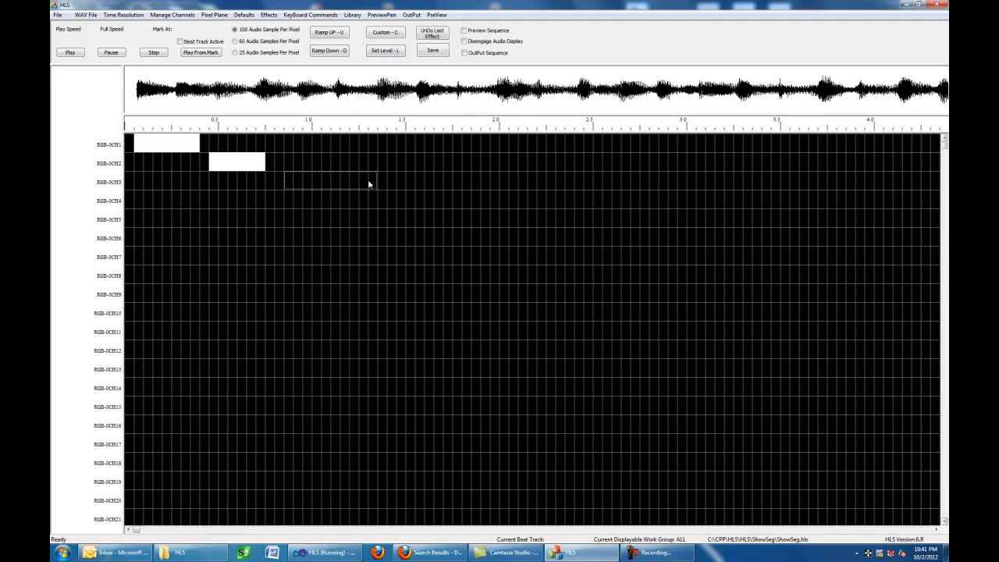
left_click(388, 51)
left_click_drag(326, 160, 396, 167)
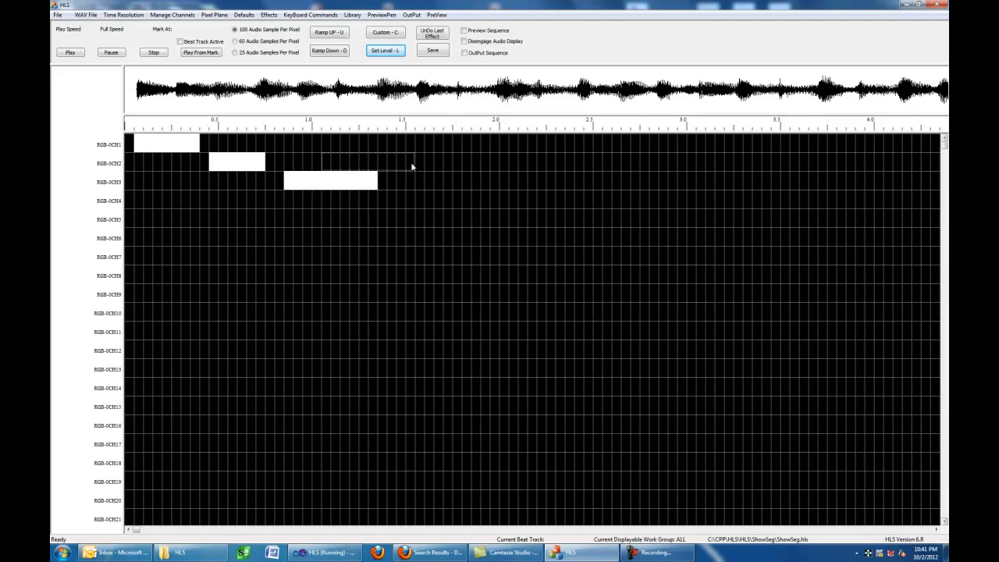
left_click(385, 52)
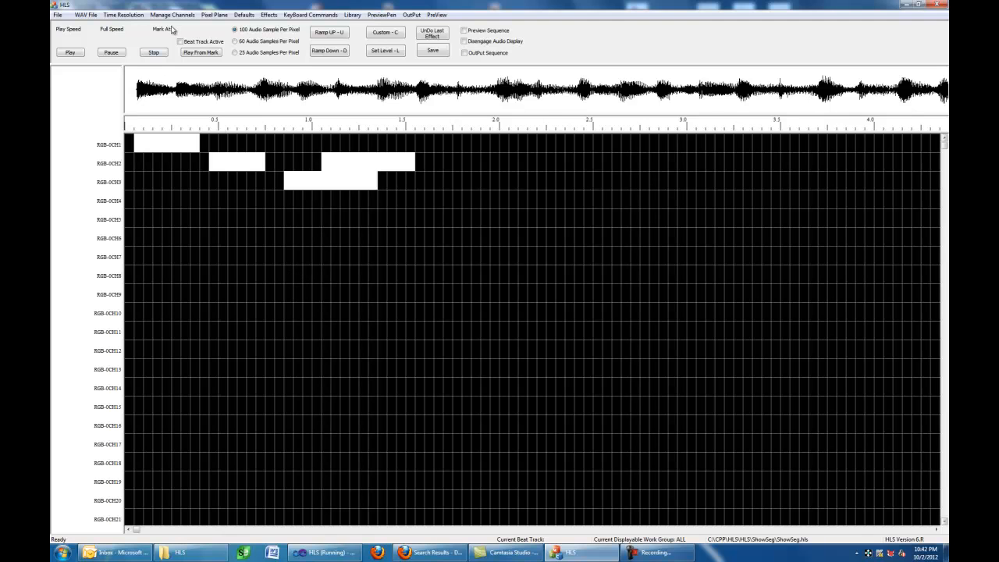
Step: Create a segment channel group named seg1 containing channels 1 to 10 and save it
left_click(177, 15)
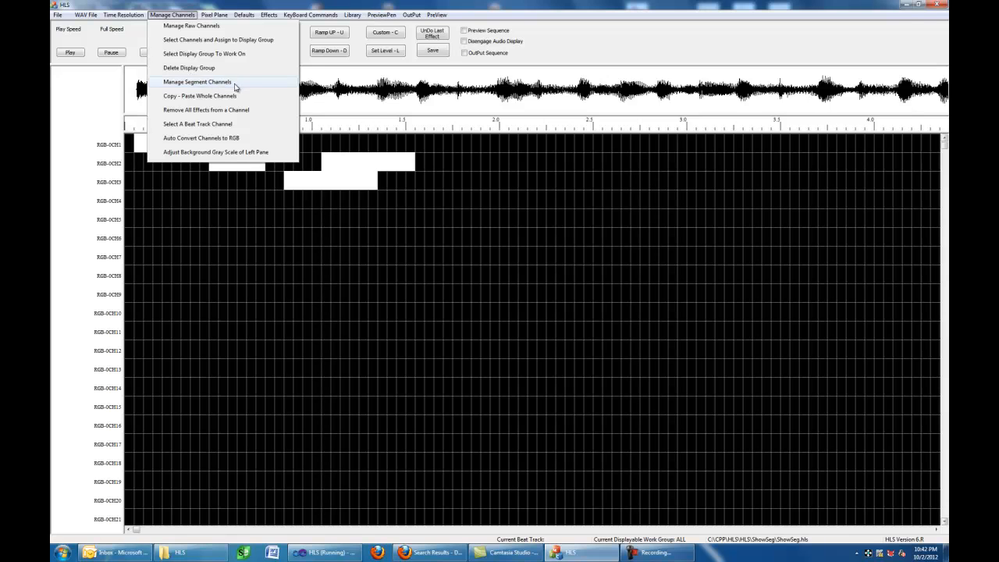
left_click(235, 84)
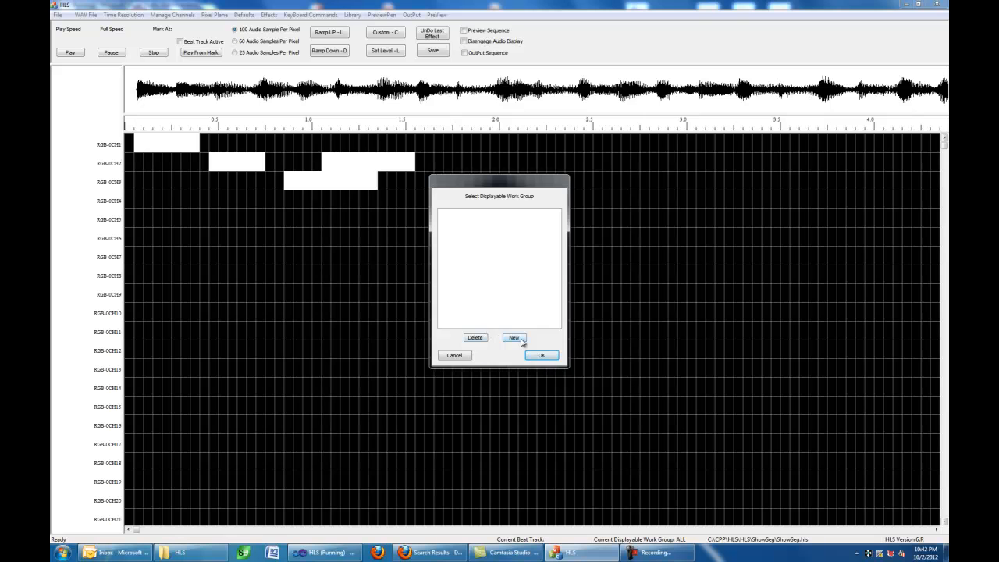
left_click(515, 338)
left_click_drag(535, 179, 545, 286)
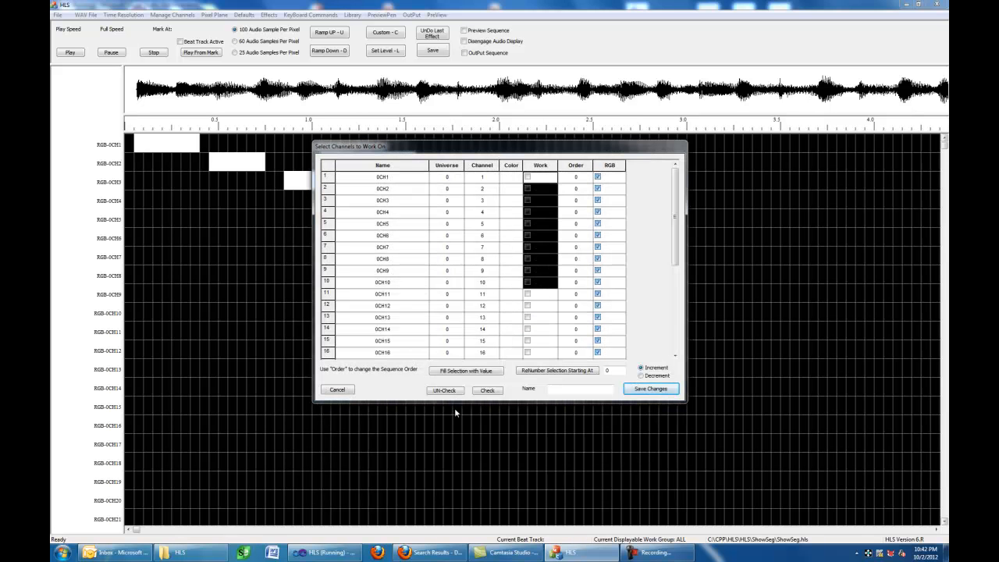
left_click(487, 390)
left_click(571, 390)
type("seg1")
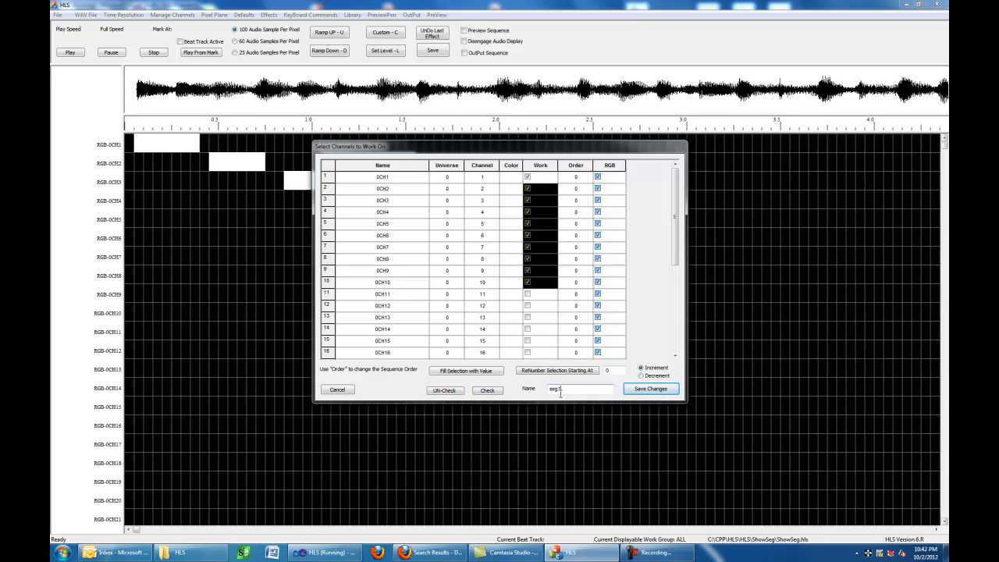
left_click(661, 393)
Step: Create a second segment channel group named Seg2 containing channels 11 to 20 and save it
left_click(172, 14)
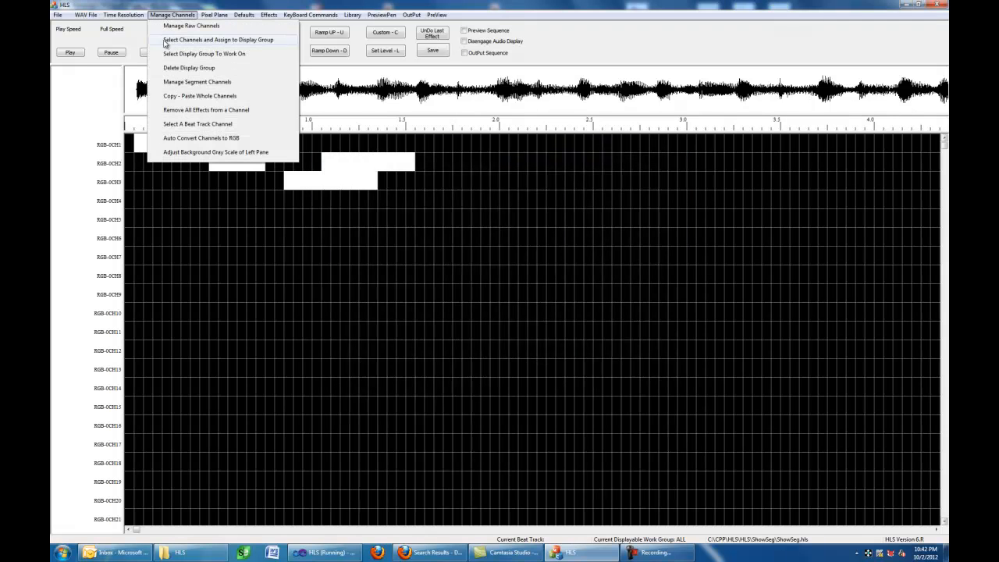
left_click(197, 83)
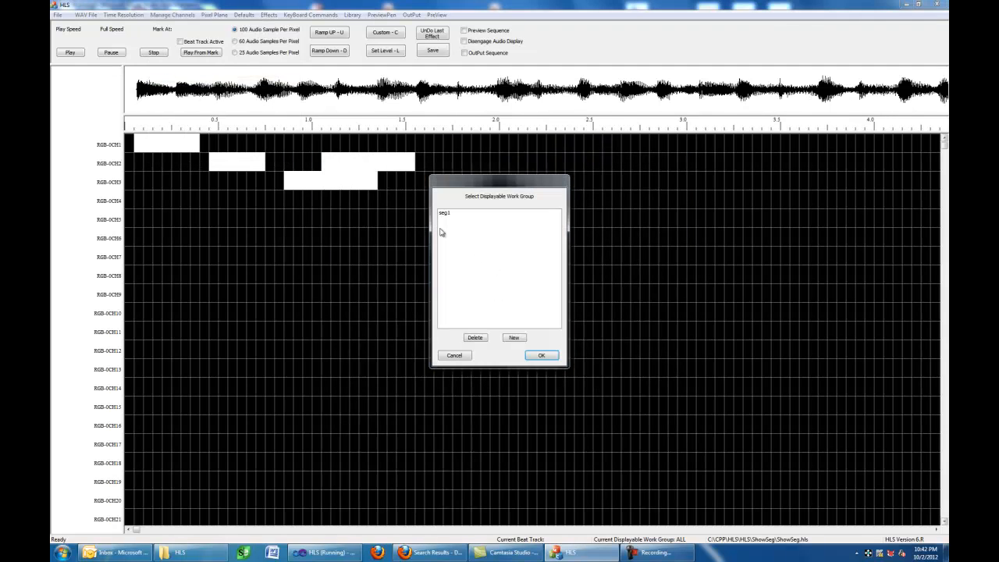
left_click(514, 338)
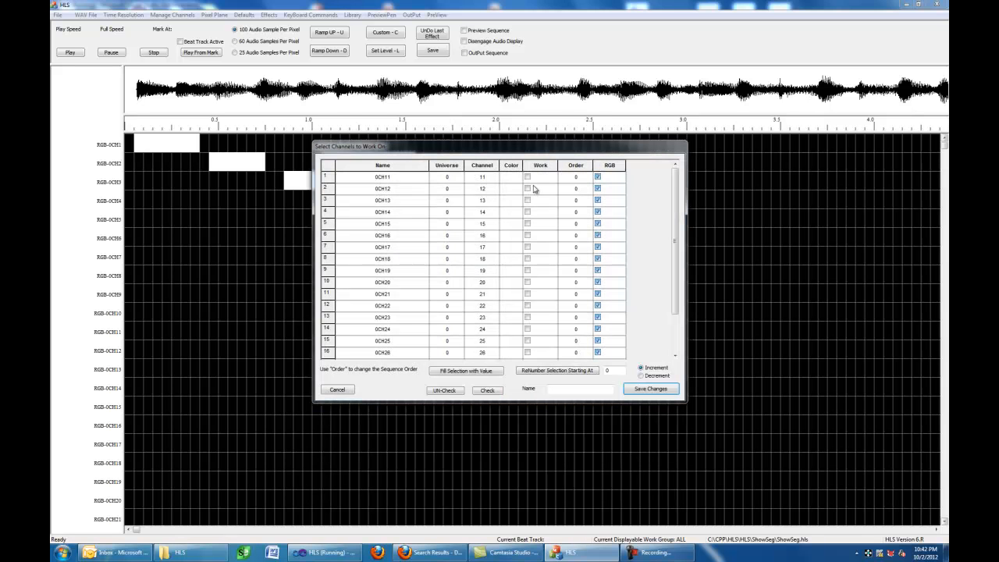
left_click_drag(537, 182, 539, 282)
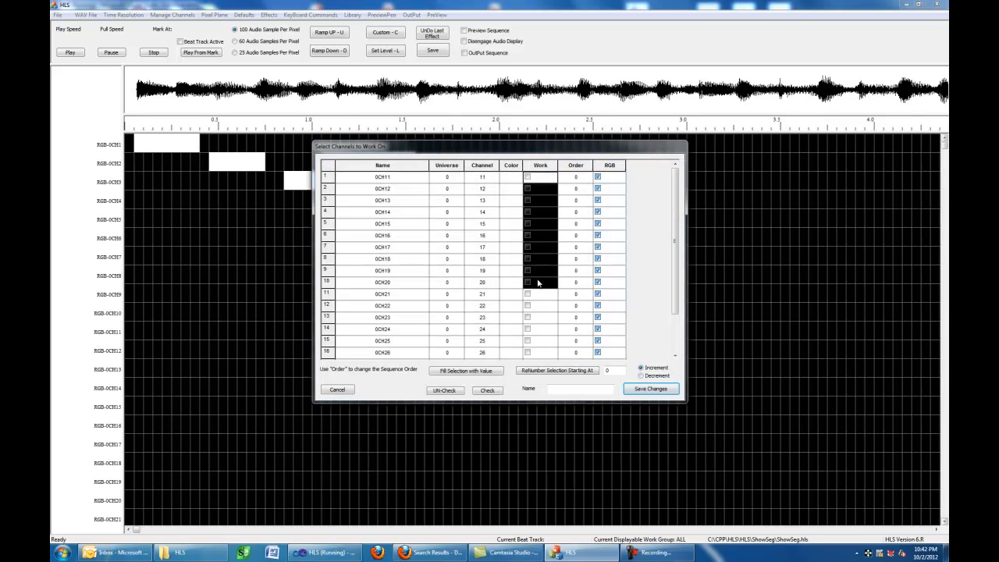
left_click(487, 390)
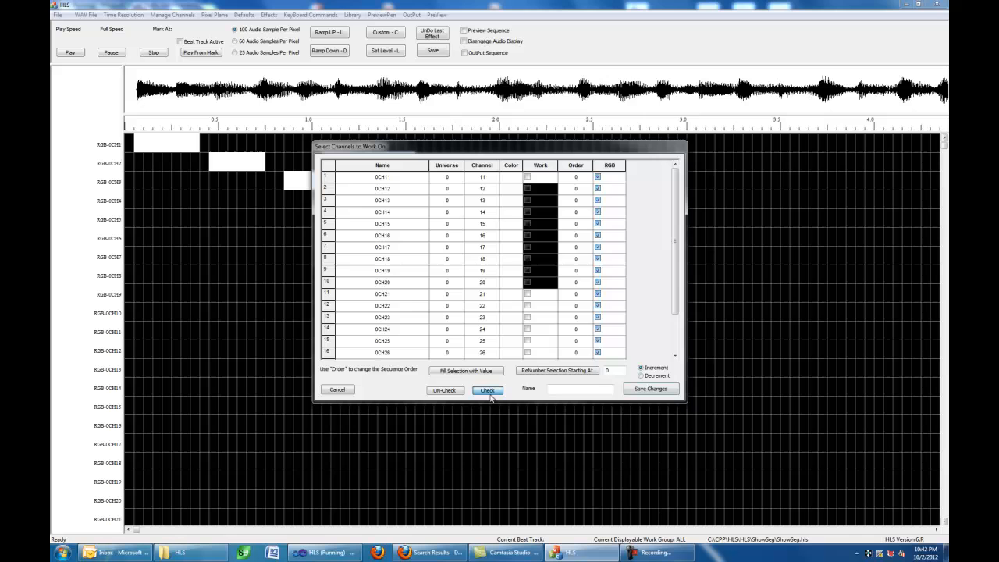
left_click(544, 391)
type("Seg1")
left_click(654, 389)
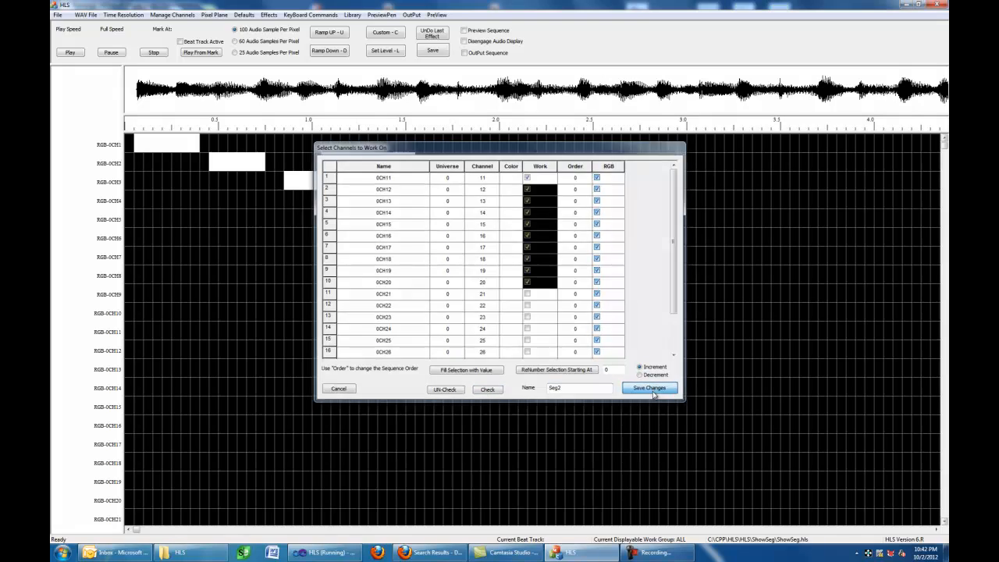
Step: Create a third segment channel group named Seg3 containing channels 21 to 30 and save it
left_click(170, 15)
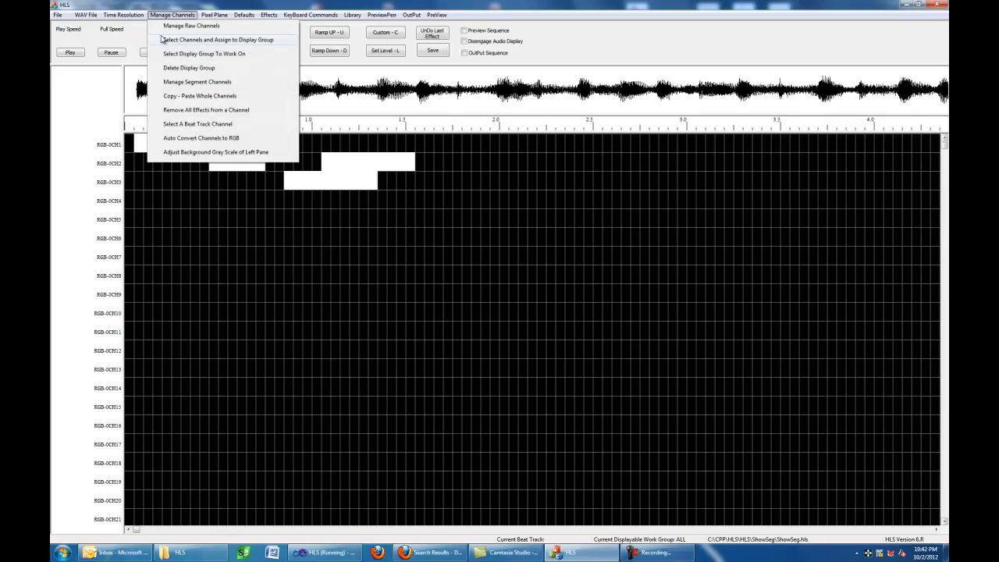
left_click(206, 81)
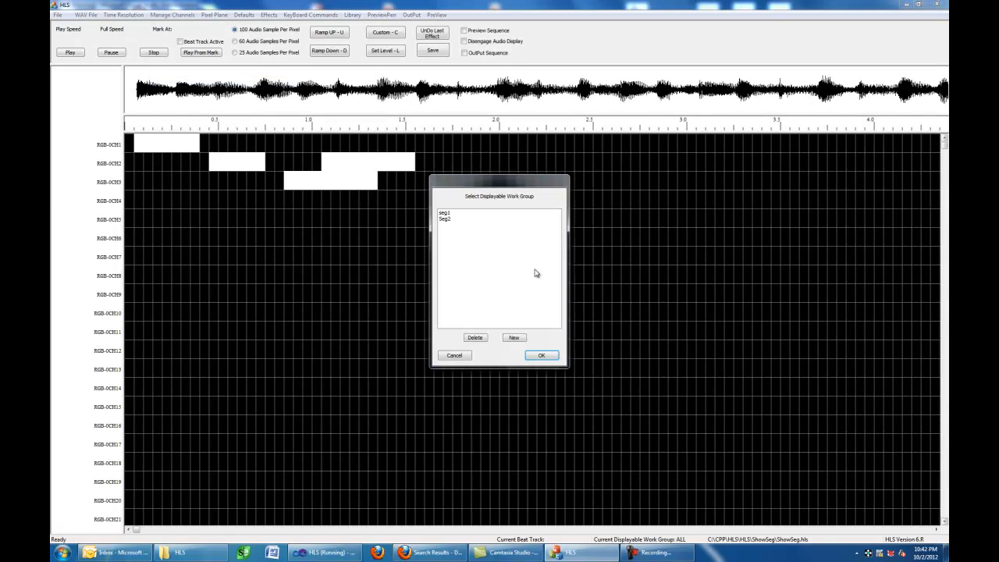
left_click(517, 338)
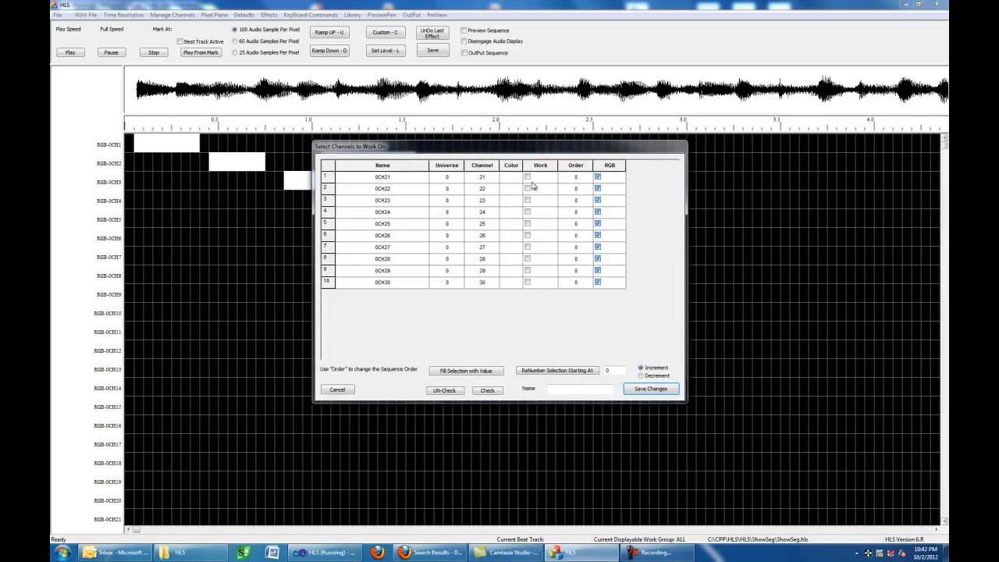
left_click_drag(541, 180, 545, 298)
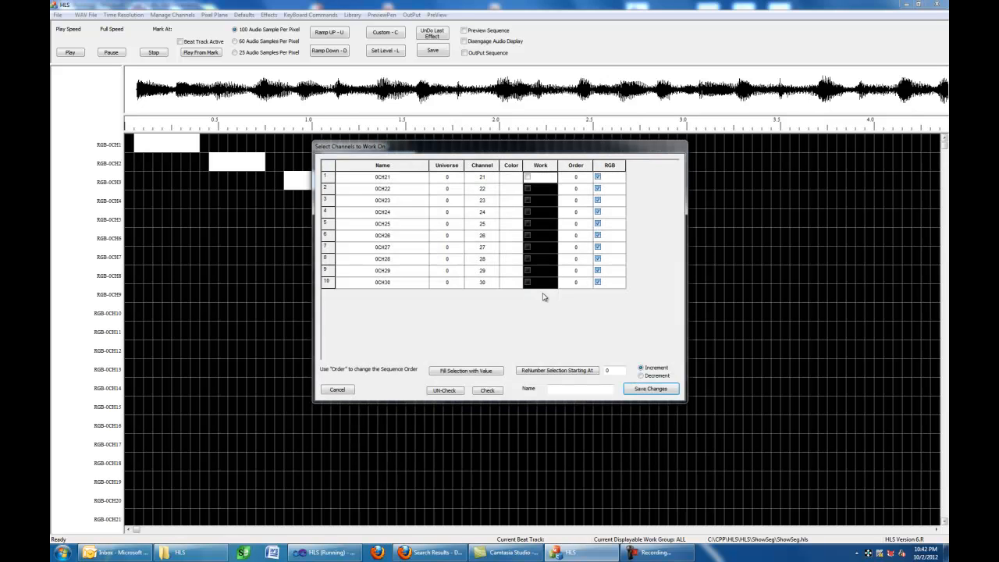
left_click(485, 391)
left_click(559, 388)
type("Seg3")
left_click(650, 389)
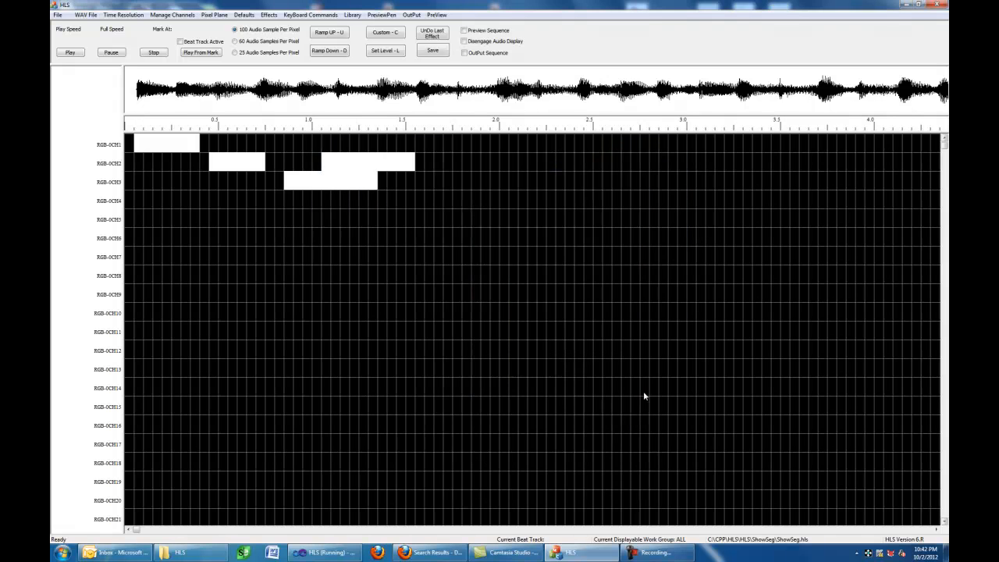
Step: Create a display group named Seg containing the segment channels seg1, Seg2 and Seg3, and save it
left_click(175, 16)
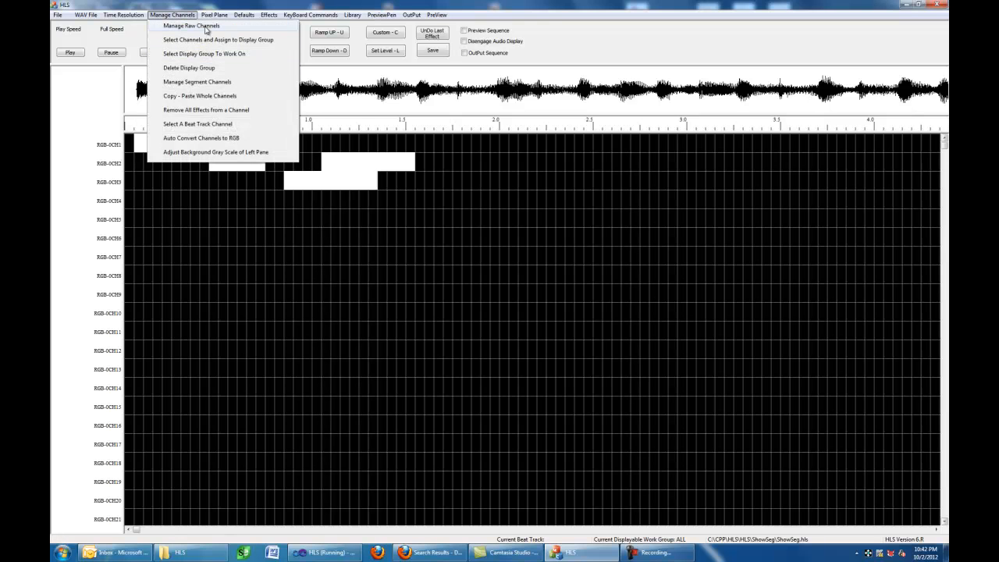
left_click(203, 53)
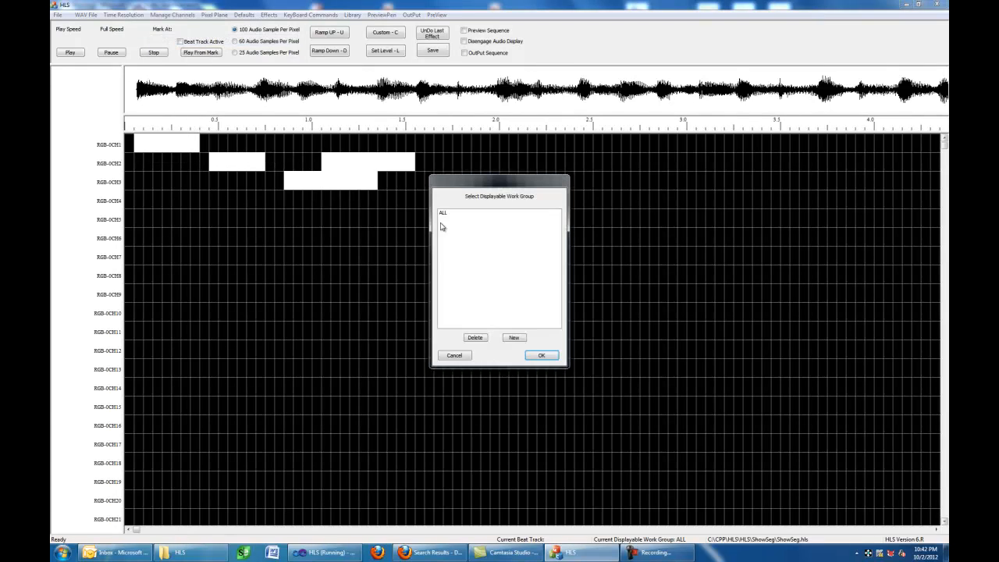
left_click(515, 338)
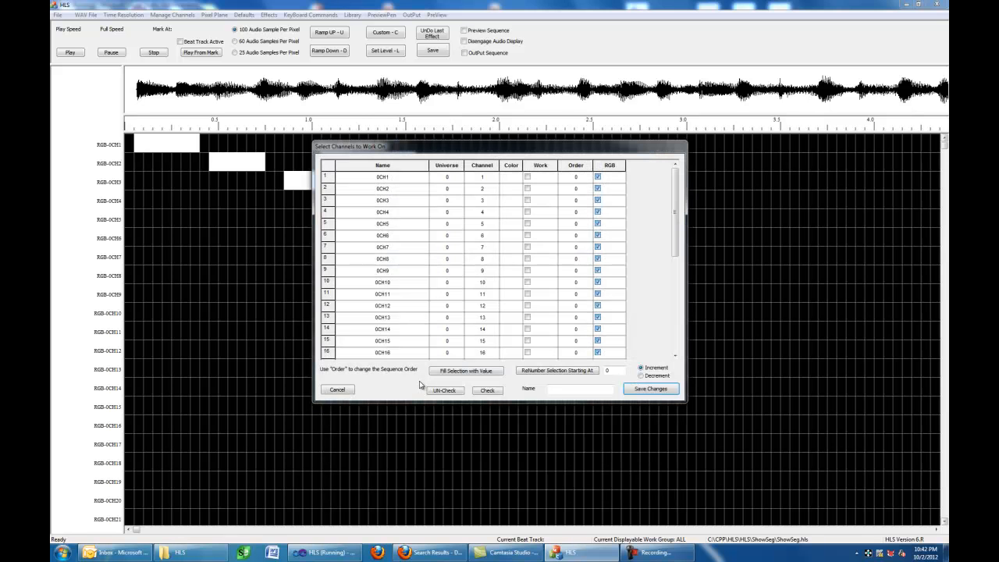
left_click_drag(674, 234, 677, 355)
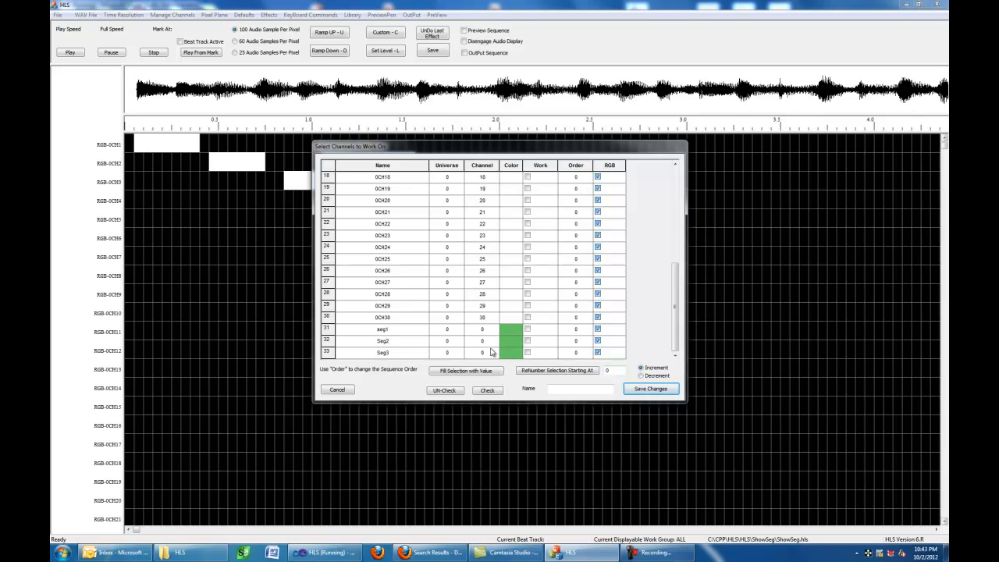
left_click(529, 331)
left_click(528, 341)
left_click(528, 352)
left_click(551, 389)
type("Seg")
left_click(648, 393)
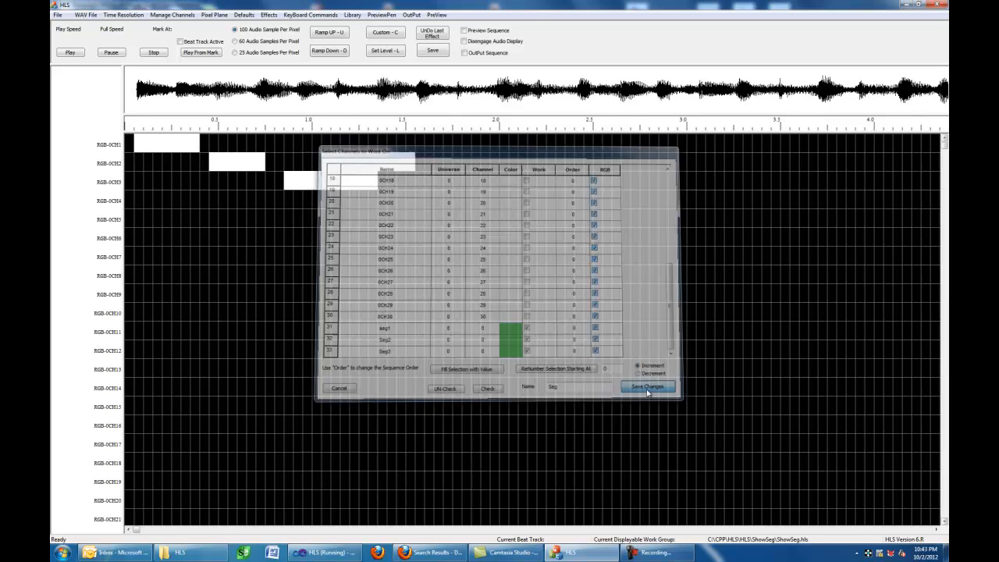
Step: Select Seg as the display group to work on and look over its segment channels
left_click(172, 16)
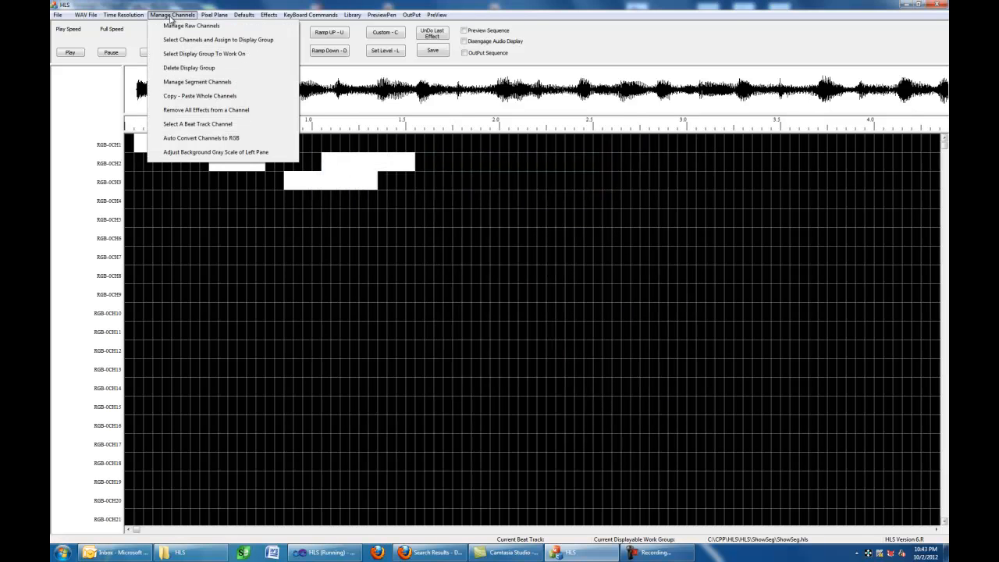
left_click(192, 54)
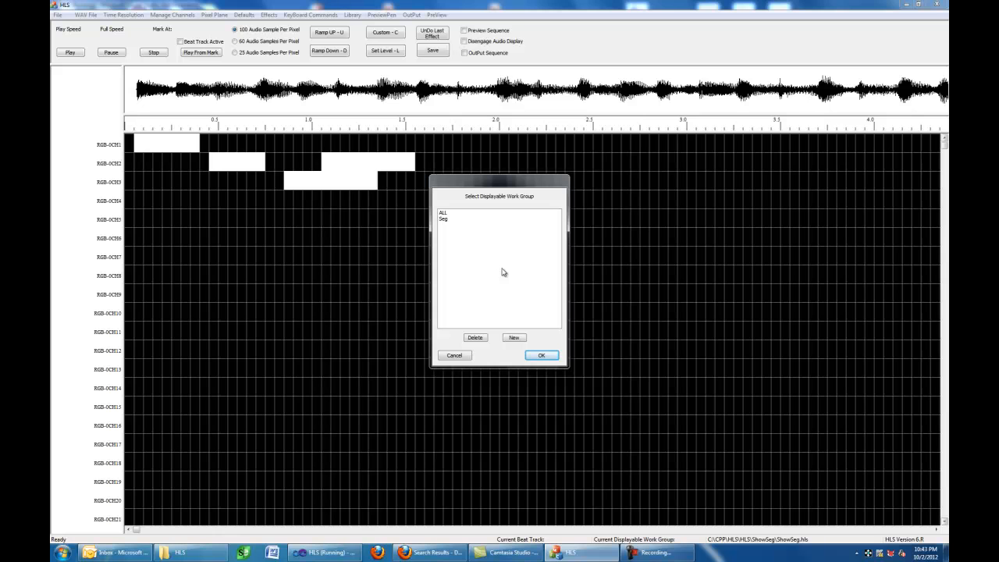
left_click(443, 219)
left_click(541, 356)
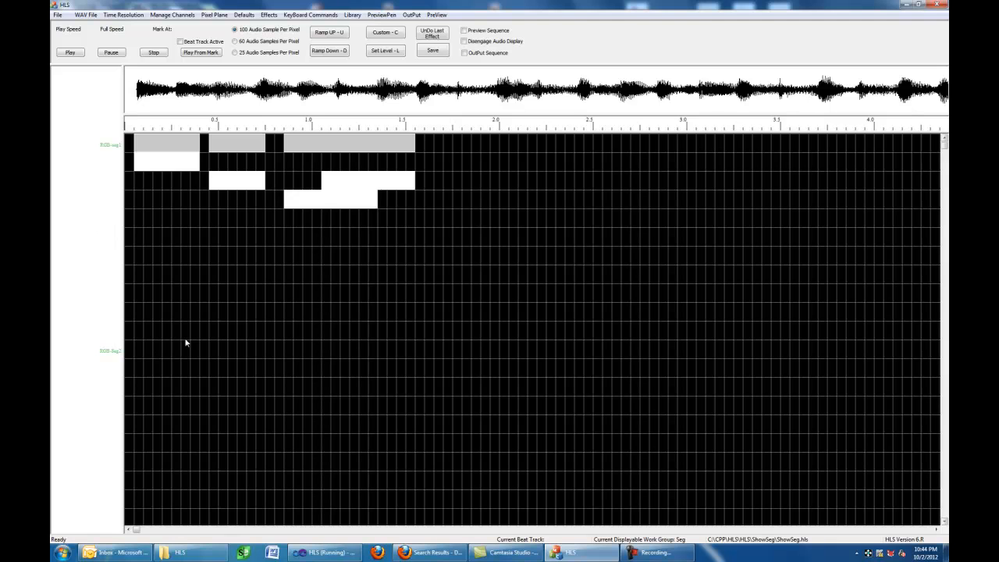
scroll(258, 350, "down", 1)
scroll(258, 349, "down", 2)
scroll(173, 386, "down", 3)
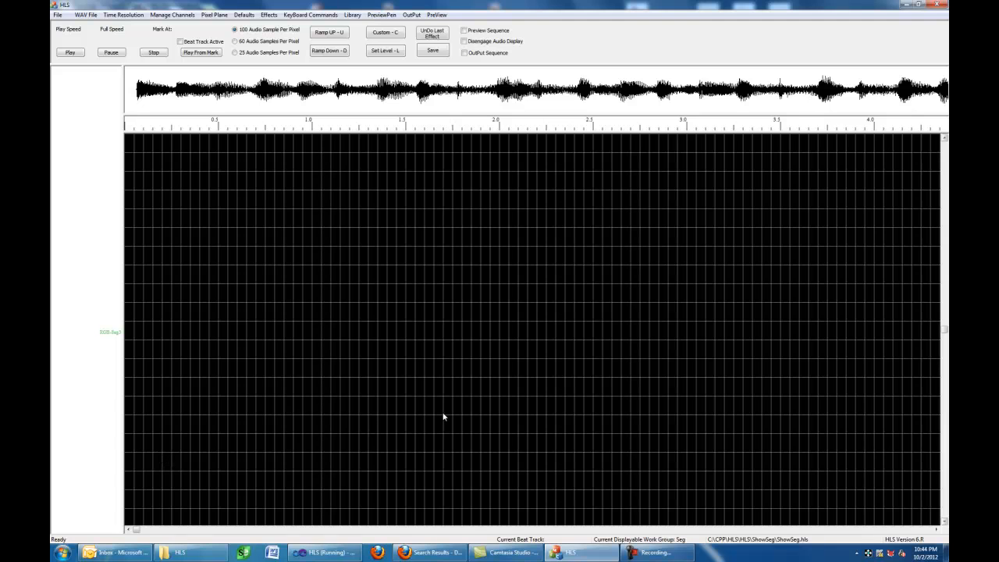
scroll(445, 417, "up", 5)
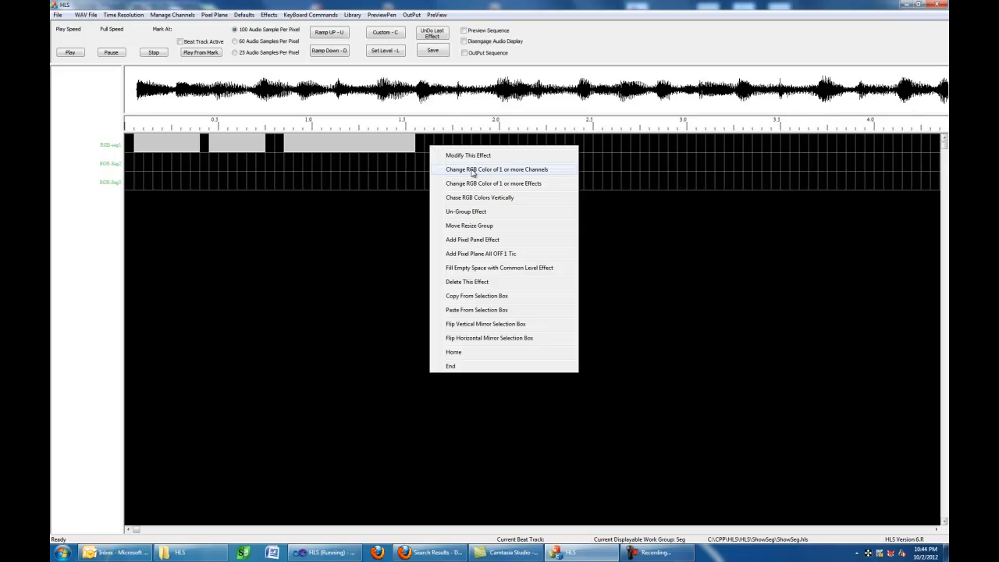
Step: Change the RGB channel color of seg1 to red
left_click(473, 170)
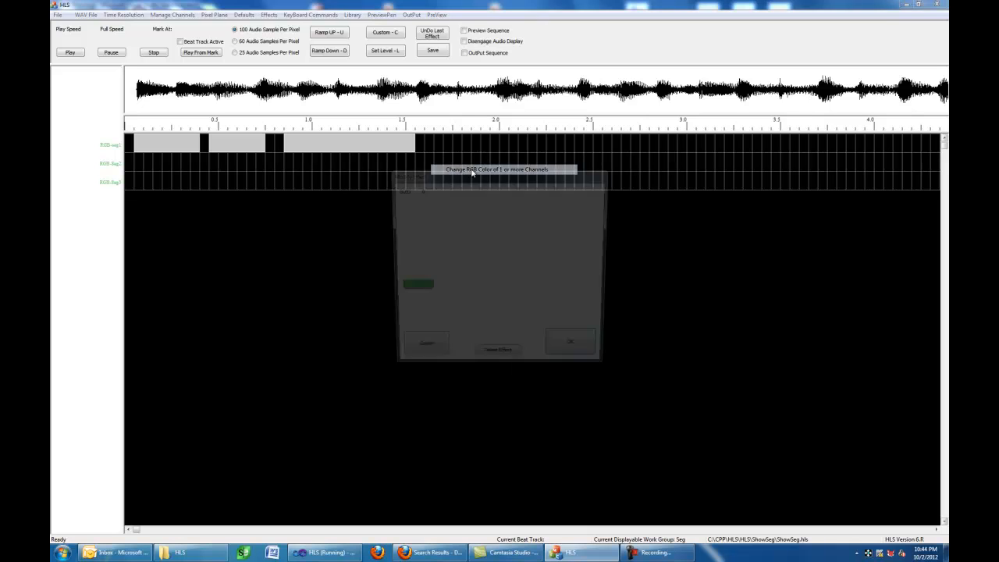
left_click(408, 290)
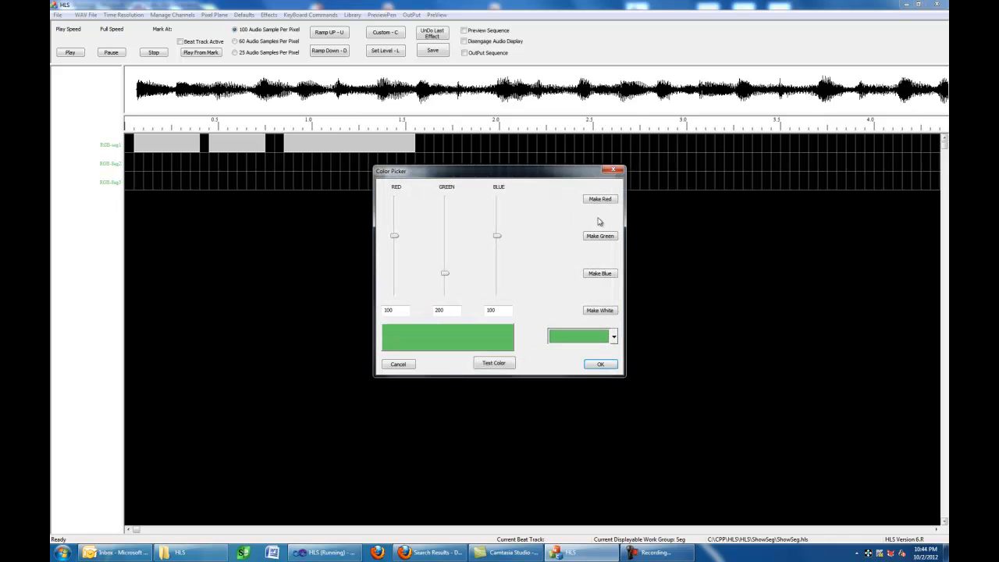
left_click(587, 200)
left_click(579, 363)
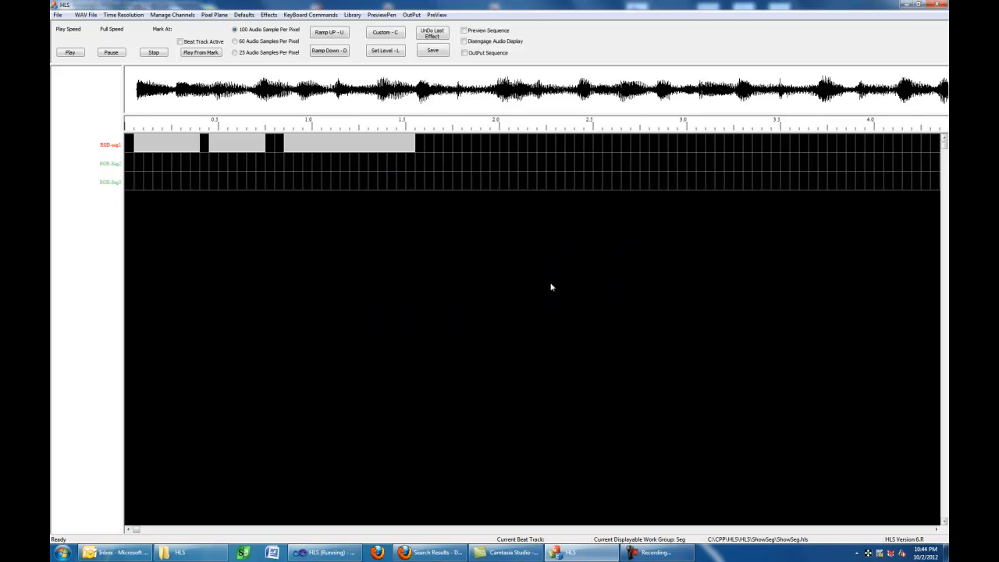
Step: Change the RGB channel color of Seg2 to green
right_click(483, 159)
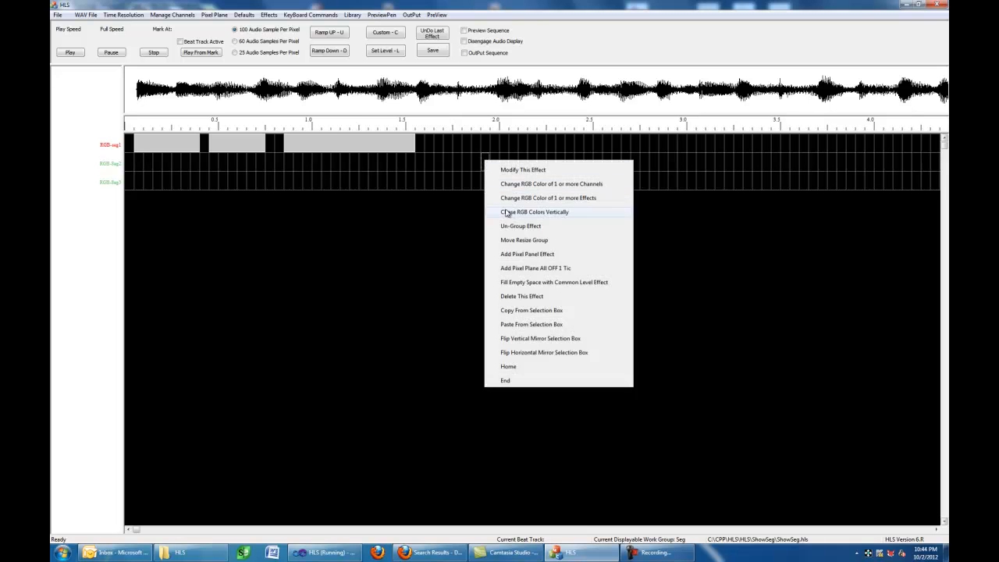
left_click(536, 196)
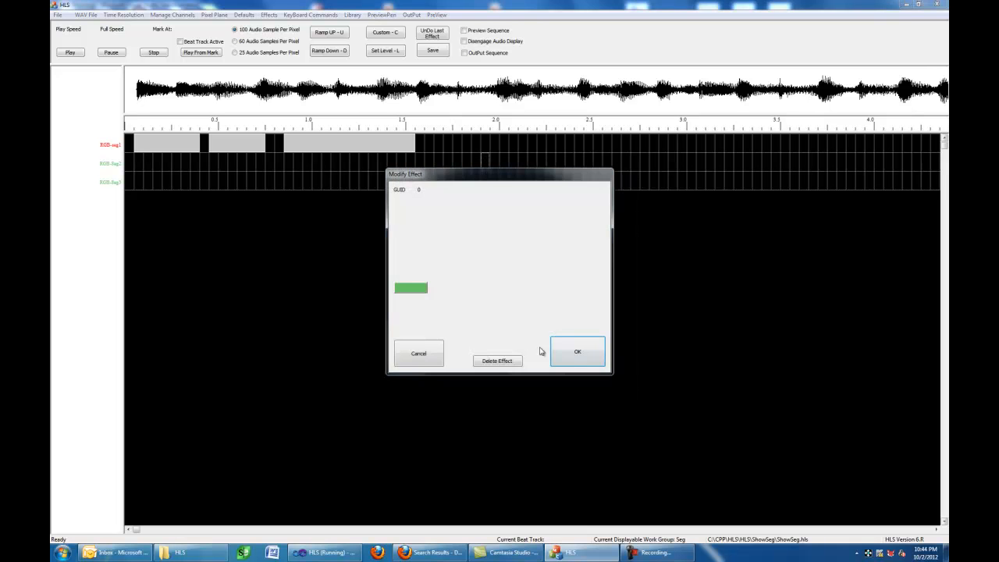
left_click(409, 289)
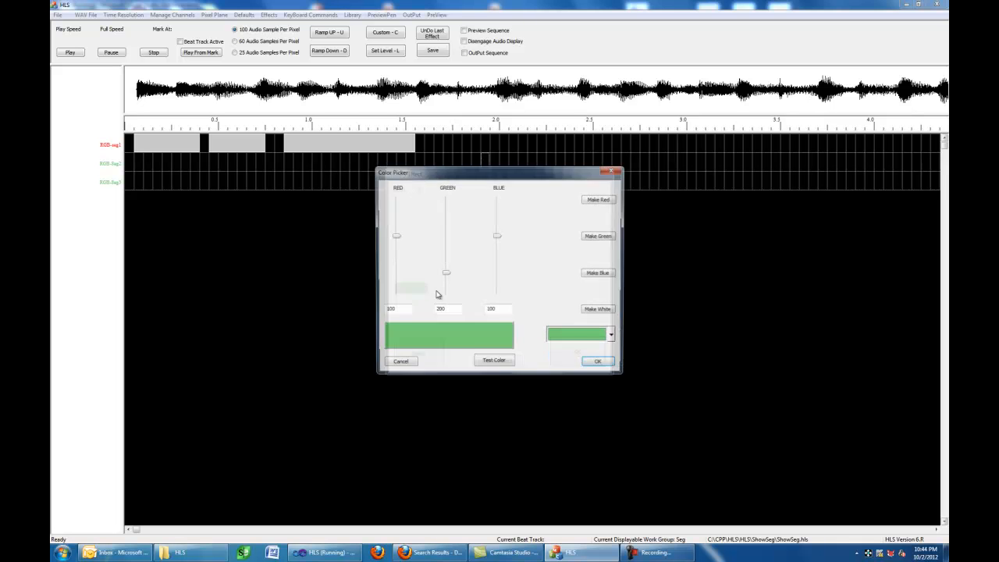
left_click(600, 236)
left_click(600, 363)
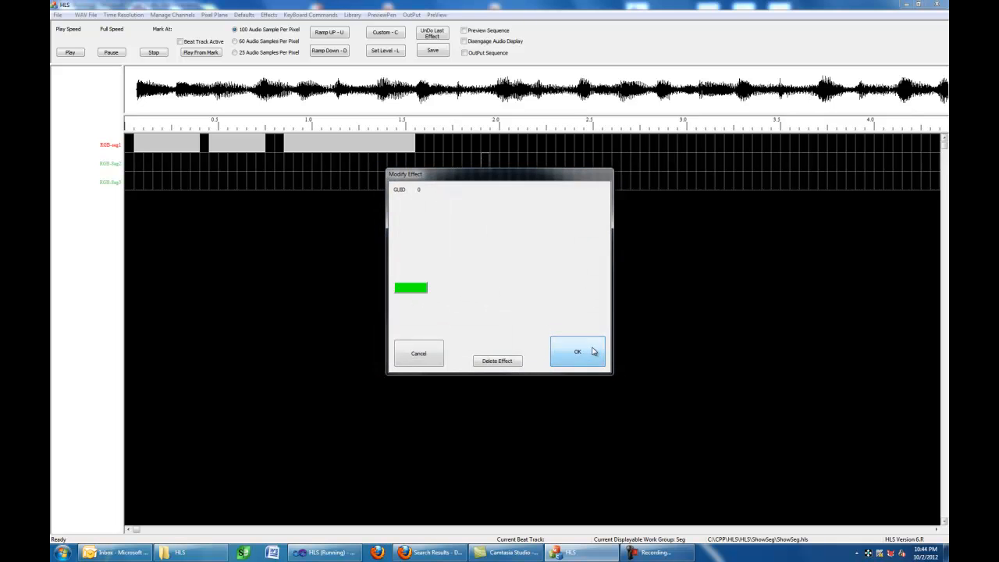
left_click(587, 353)
Step: Change the RGB channel color of Seg3 to blue
left_click_drag(535, 191, 518, 181)
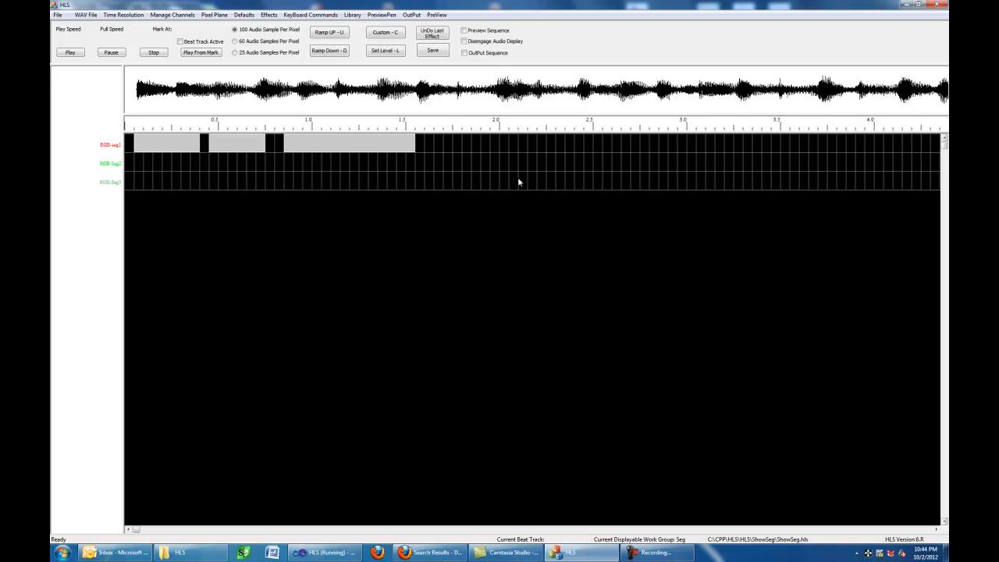
right_click(498, 187)
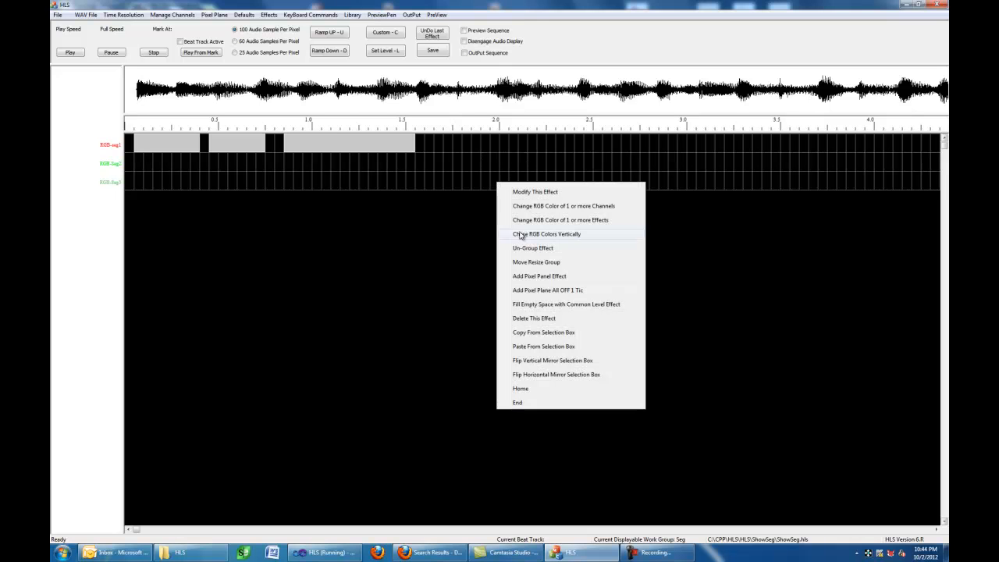
left_click(551, 206)
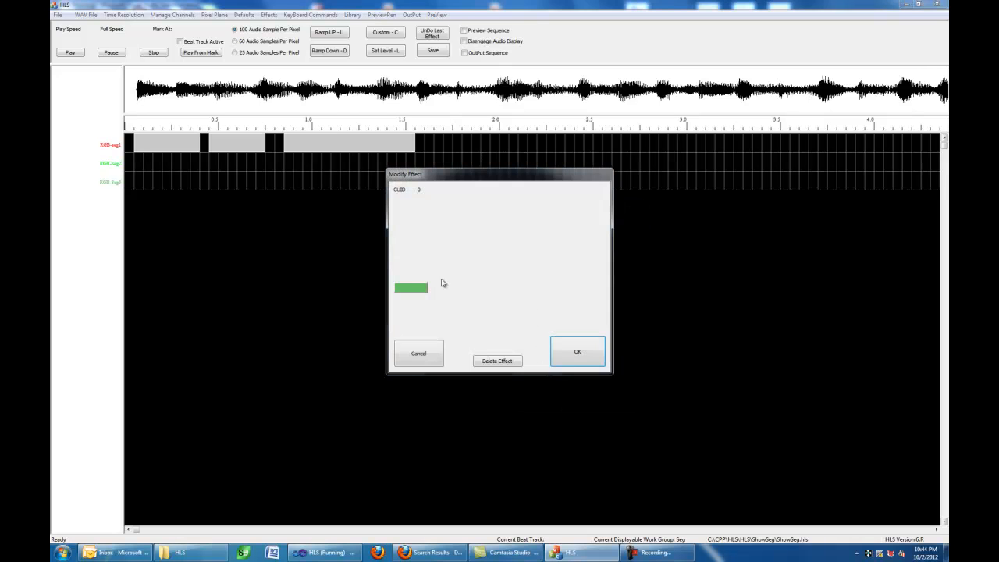
left_click(406, 290)
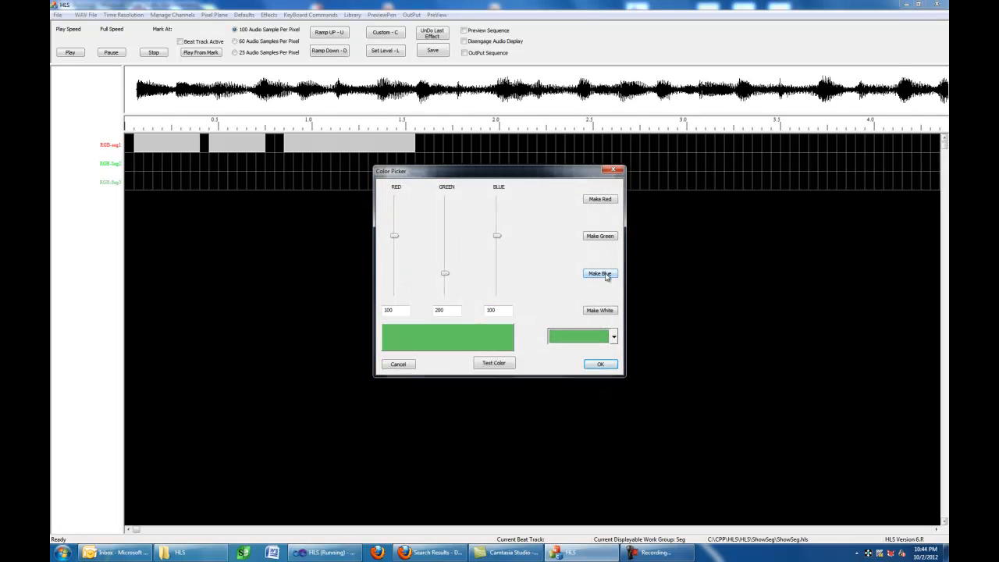
left_click(571, 347)
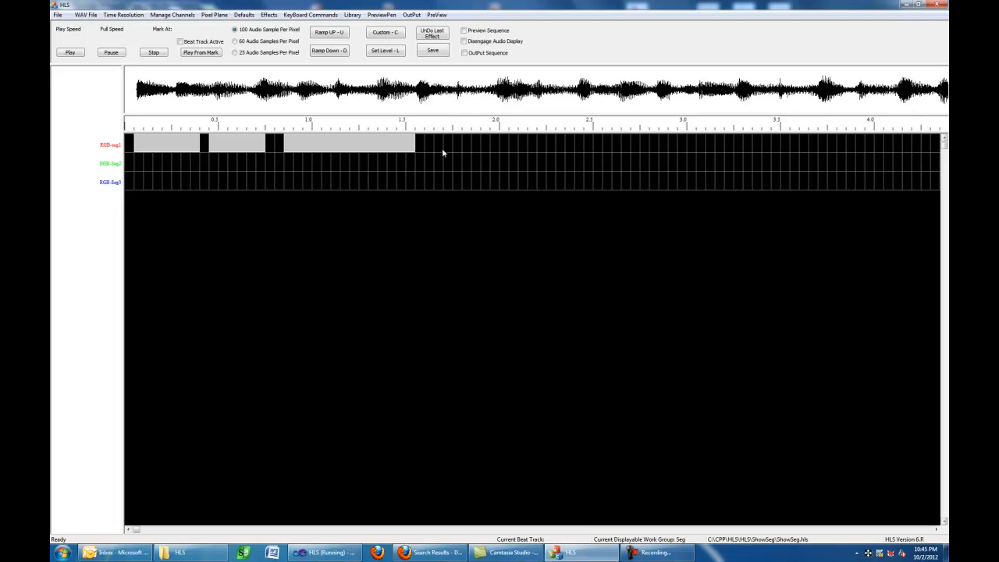
Step: Apply Set Level to seg1, Seg2 and Seg3 from about 1.65 to 2.0 s
left_click_drag(439, 148, 494, 187)
key("l")
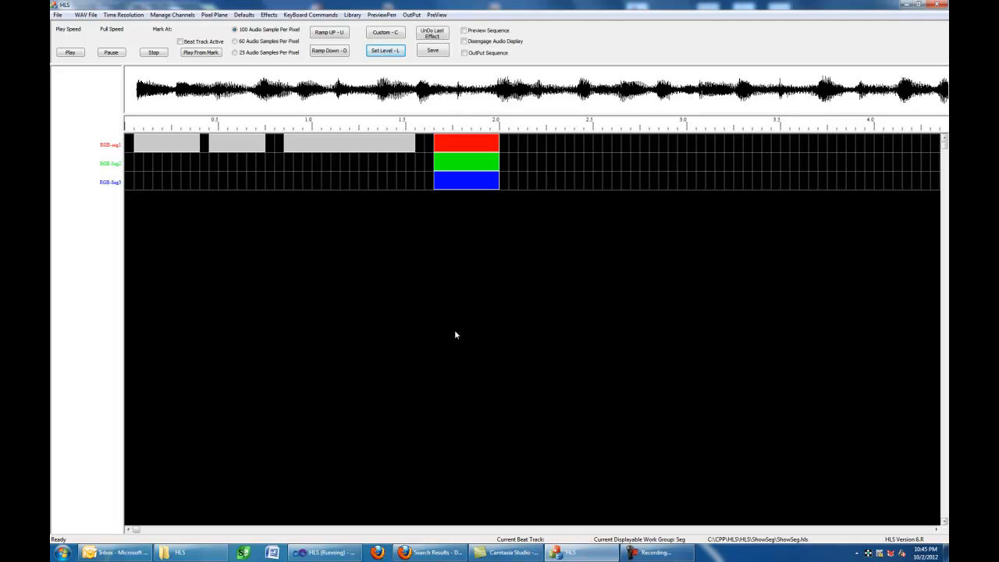
Step: Stagger the grouped effects with Move Resize Group so Seg2 starts at about 1.95 s and Seg3 at about 2.25 s
left_click(445, 149)
left_click_drag(445, 148, 498, 154)
right_click(467, 162)
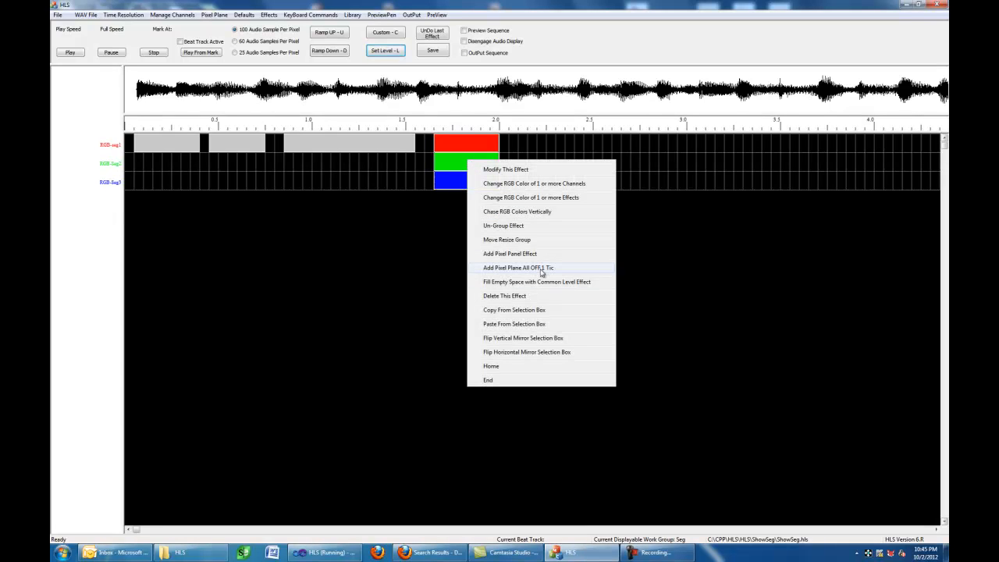
left_click(496, 240)
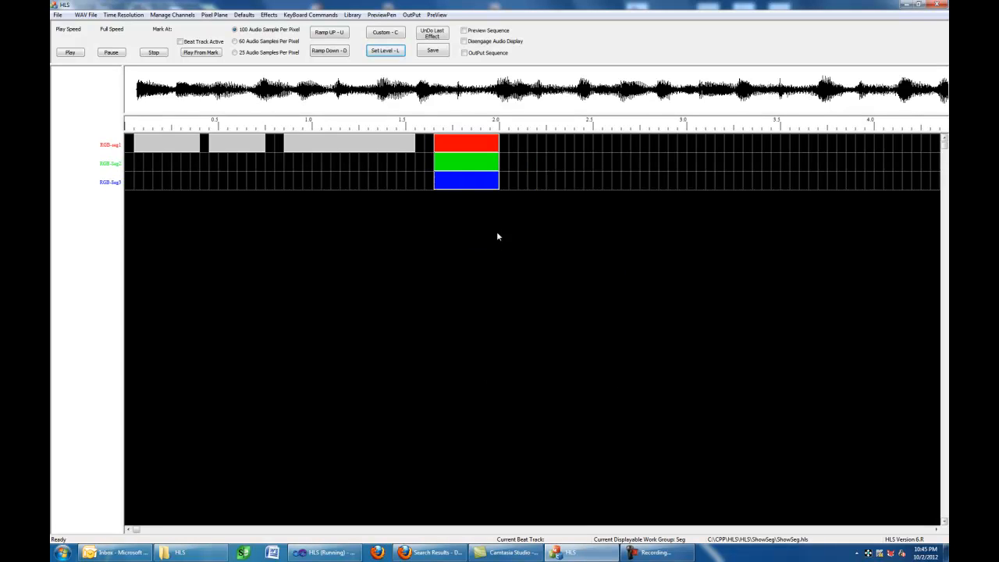
left_click_drag(498, 184, 609, 188)
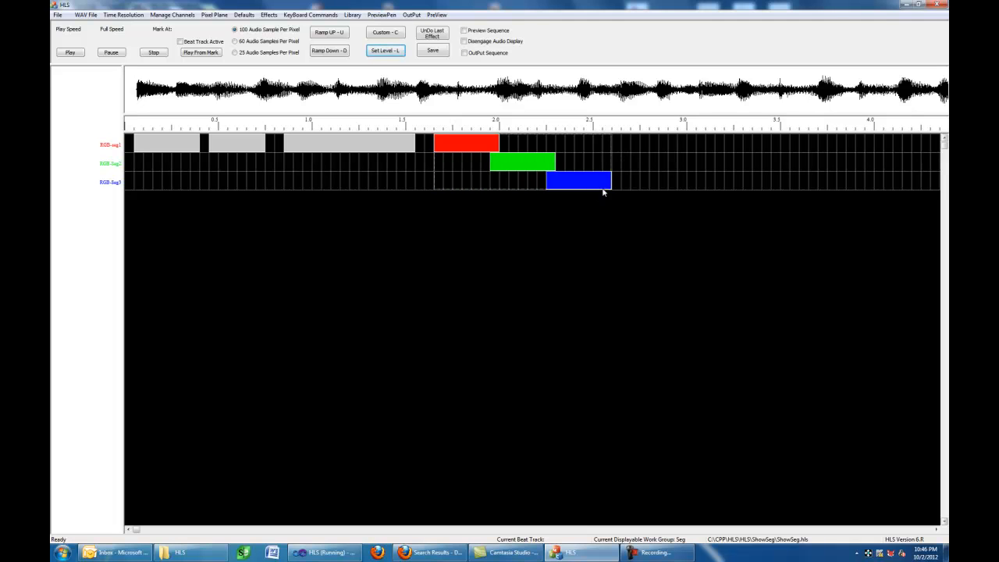
left_click(546, 227)
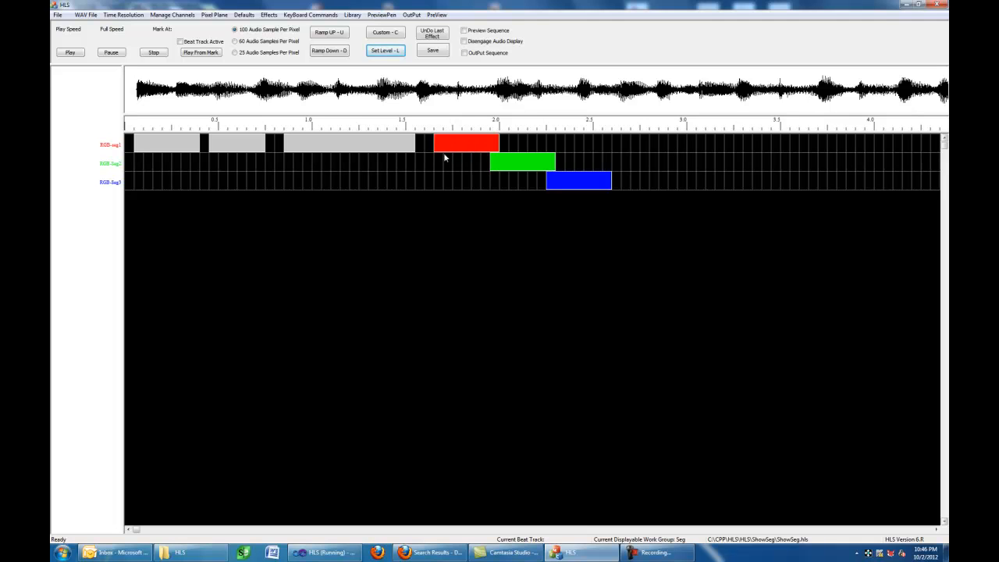
Step: Expand the segments, shift seg1's red effect to start at about 1.7 s, and collapse them again
left_click(569, 191)
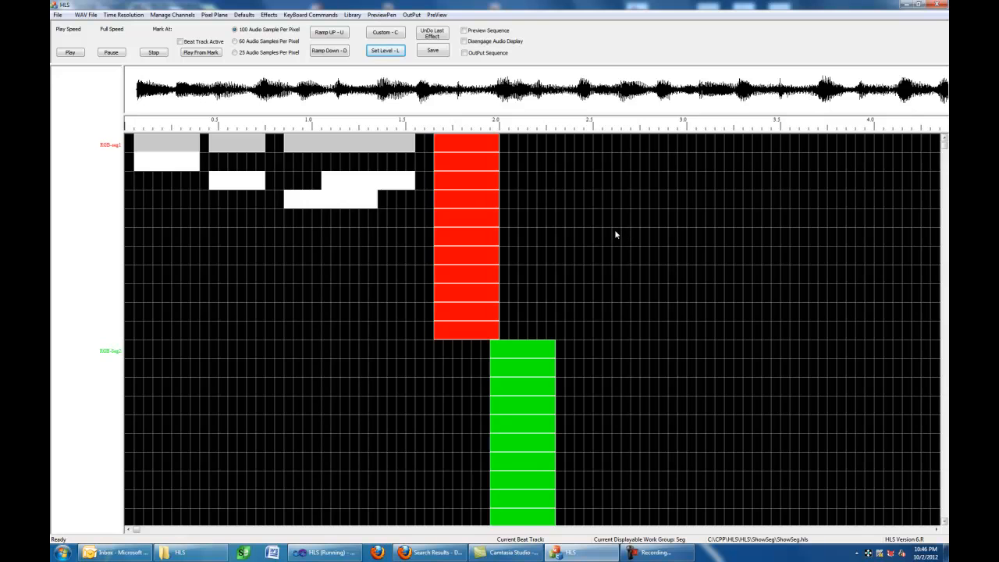
scroll(615, 234, "down", 5)
scroll(615, 234, "up", 5)
mouse_move(441, 150)
left_mouse_down()
mouse_move(570, 148)
mouse_move(448, 154)
left_mouse_up()
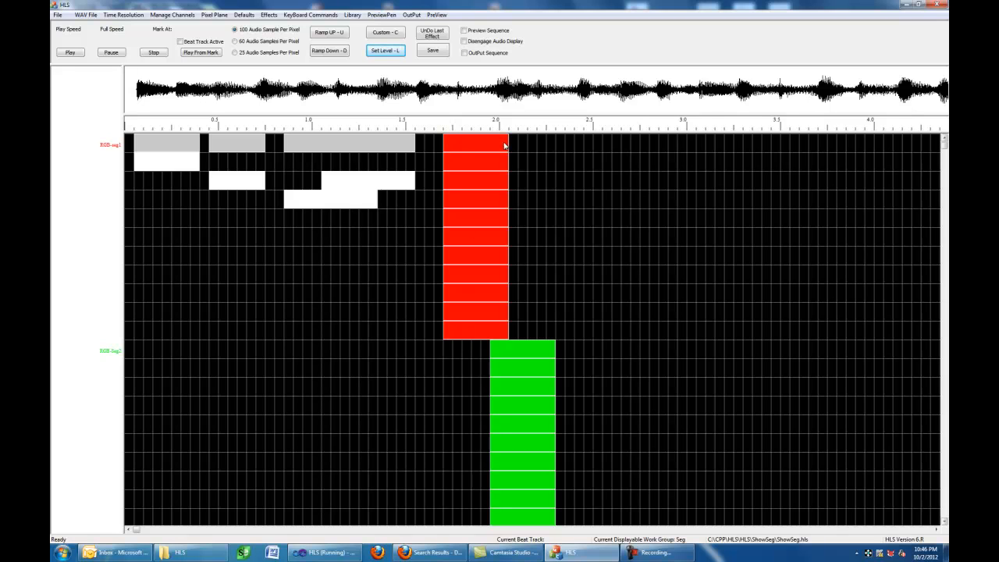
left_click(462, 190)
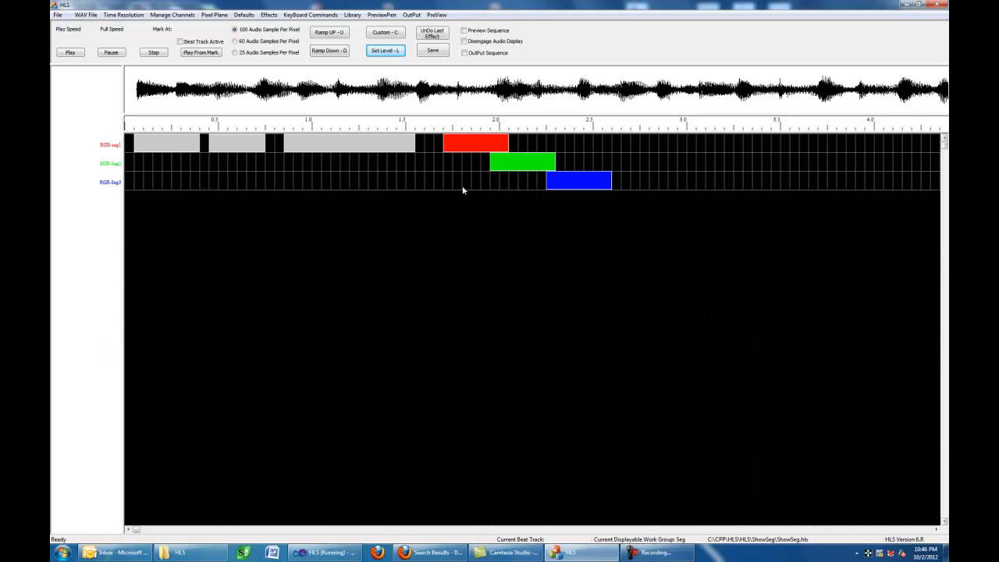
Step: In the ALL display group, move the fourth channel's red effect to about 2.0 s and the eighth channel's to about 1.3 s
left_click(169, 17)
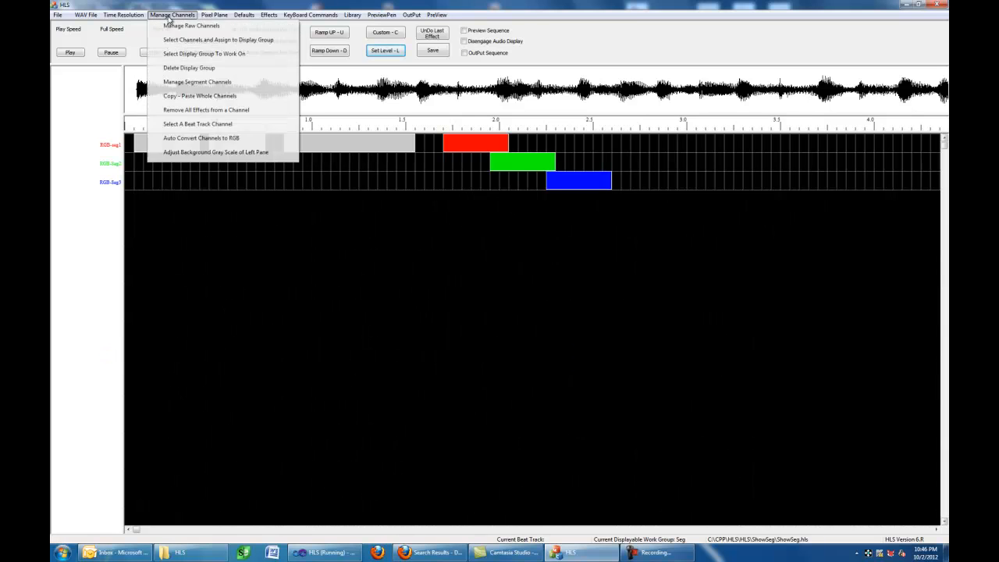
left_click(208, 54)
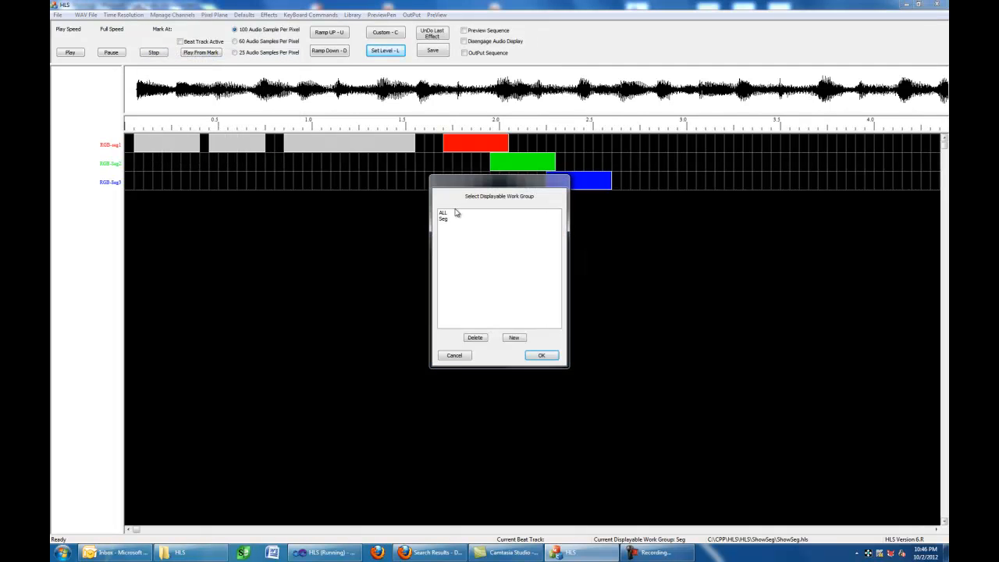
left_click(443, 214)
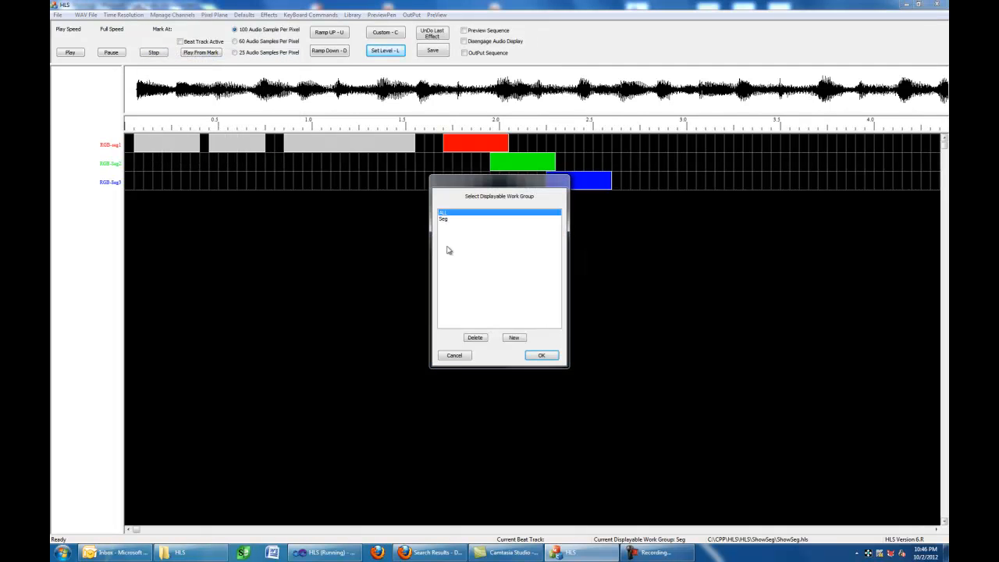
left_click(537, 356)
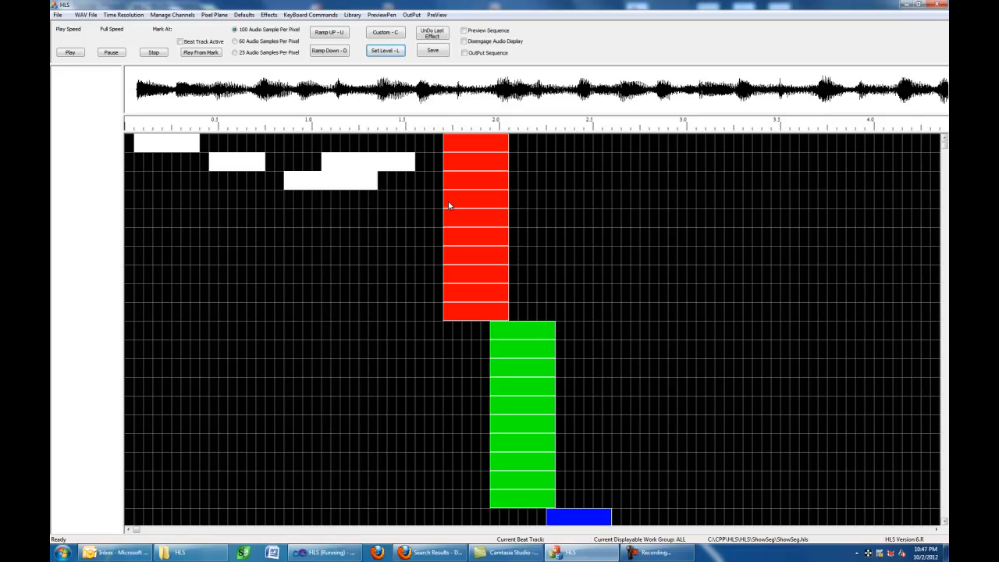
left_click_drag(449, 205, 504, 209)
left_click_drag(445, 281, 371, 279)
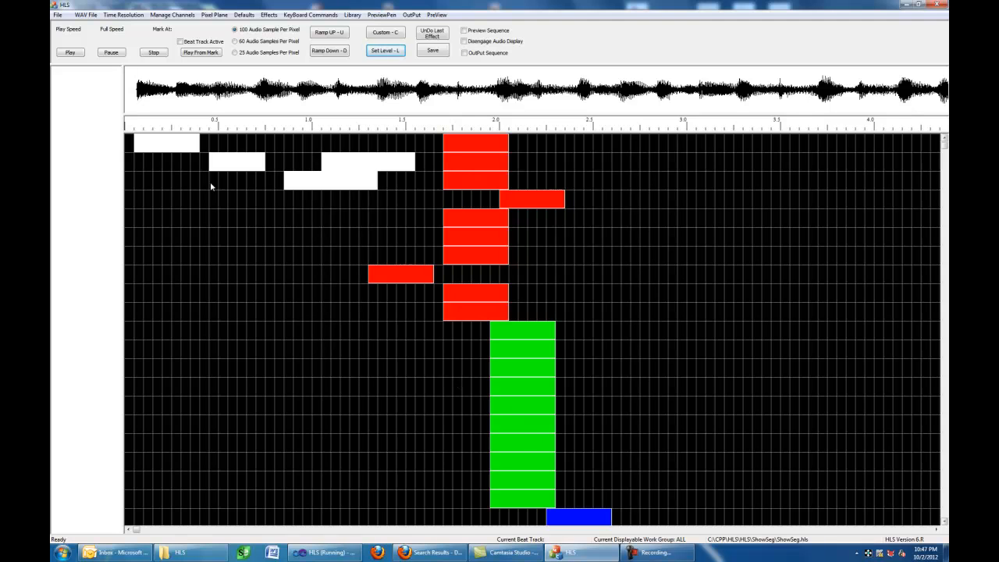
Step: Switch the display to the Seg group to examine how seg1 shows the misaligned channel effects
left_click(174, 15)
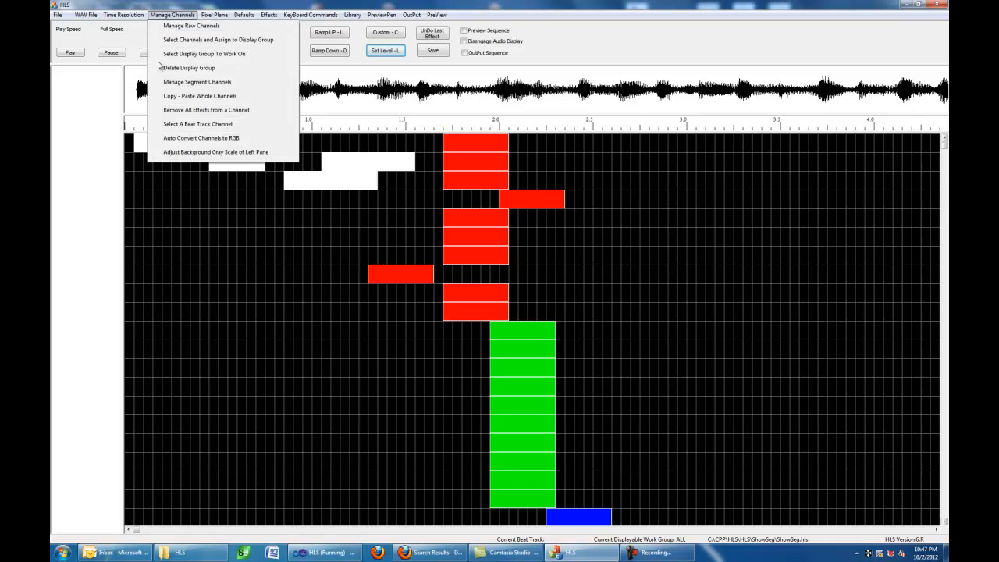
left_click(196, 54)
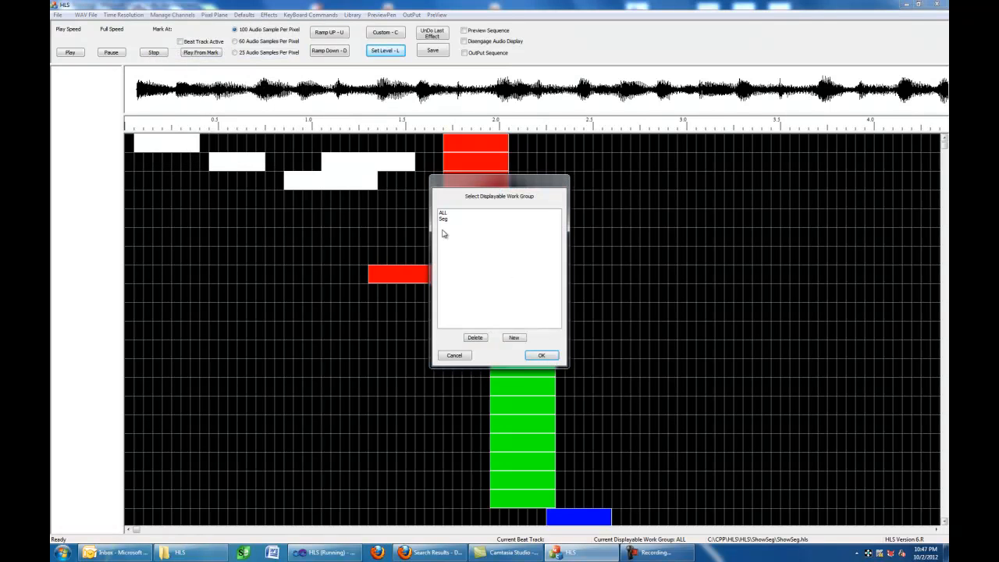
left_click(444, 220)
left_click_drag(493, 182, 698, 192)
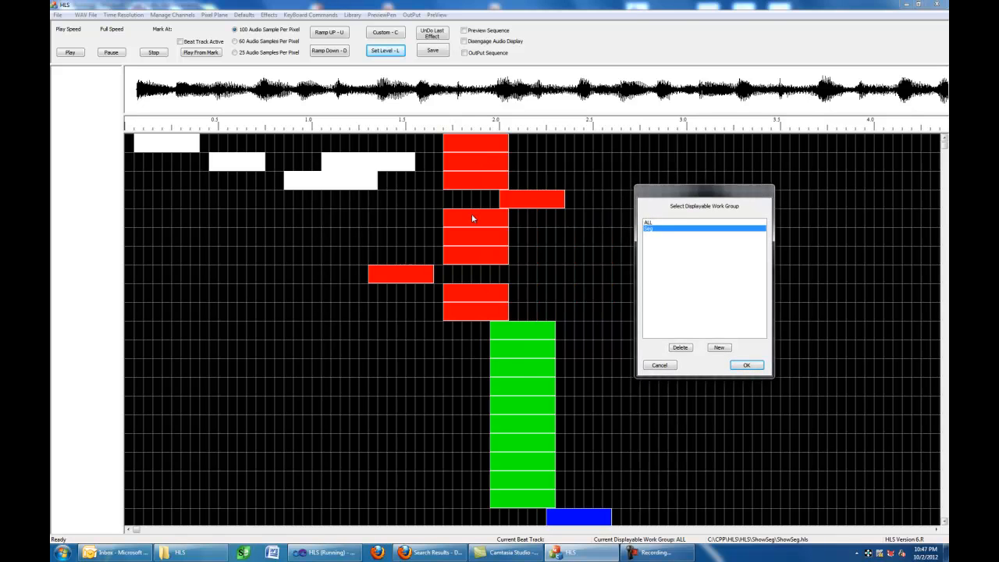
left_click(748, 367)
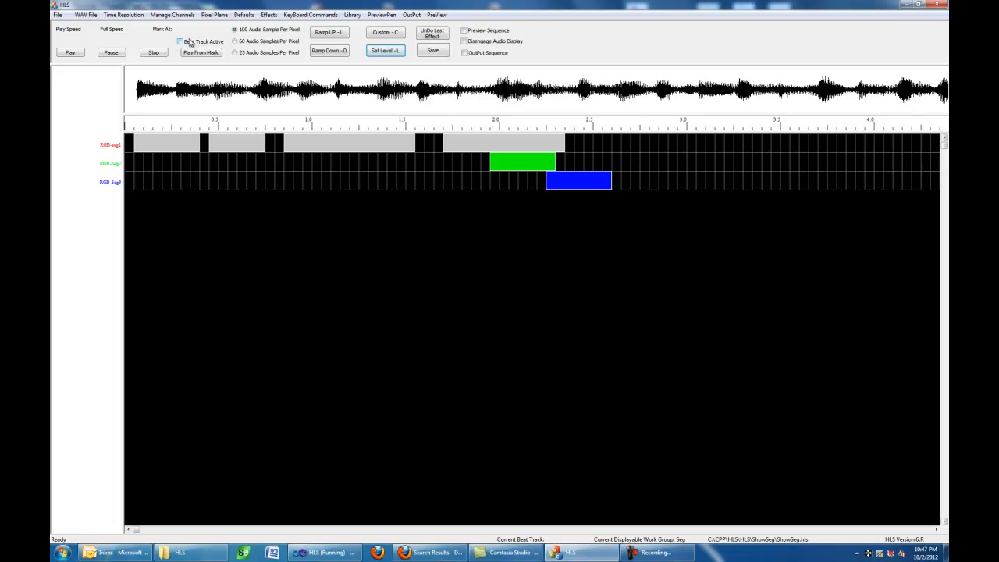
Step: In the ALL display group, move the two displaced red effects back to start at about 1.7 s
left_click(211, 16)
mouse_move(175, 15)
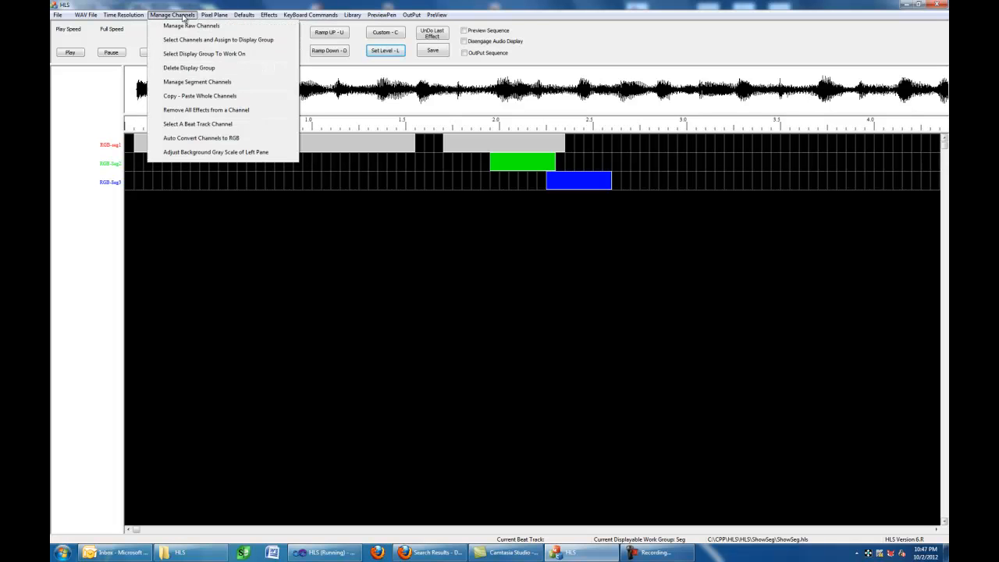
left_click(215, 54)
left_click(446, 213)
left_click(541, 355)
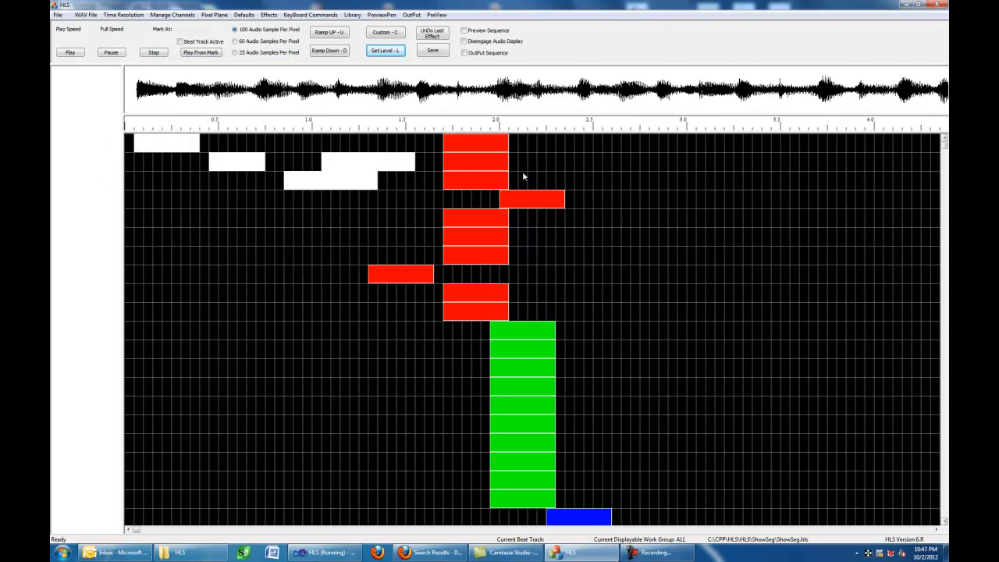
key("Left")
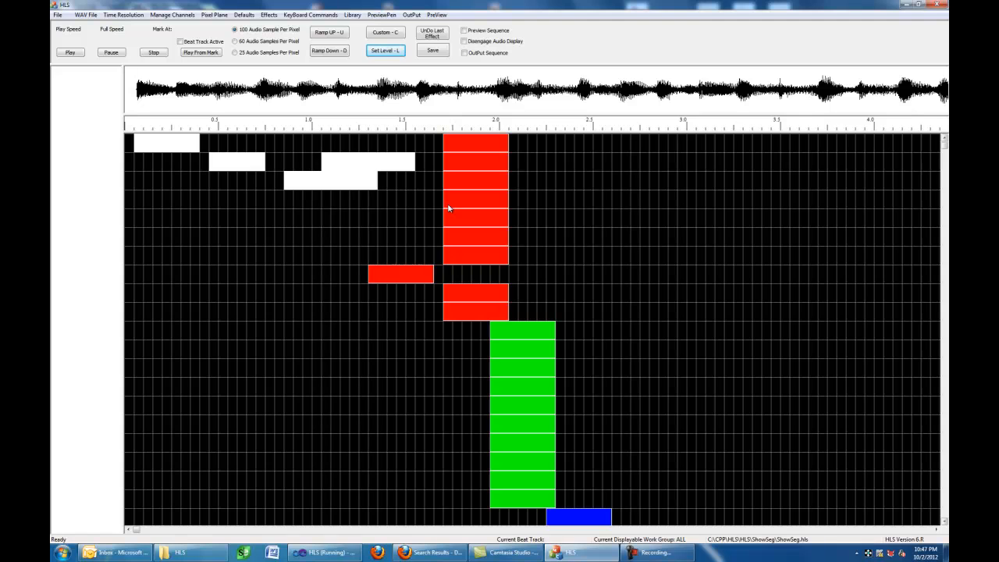
left_click_drag(372, 275, 448, 279)
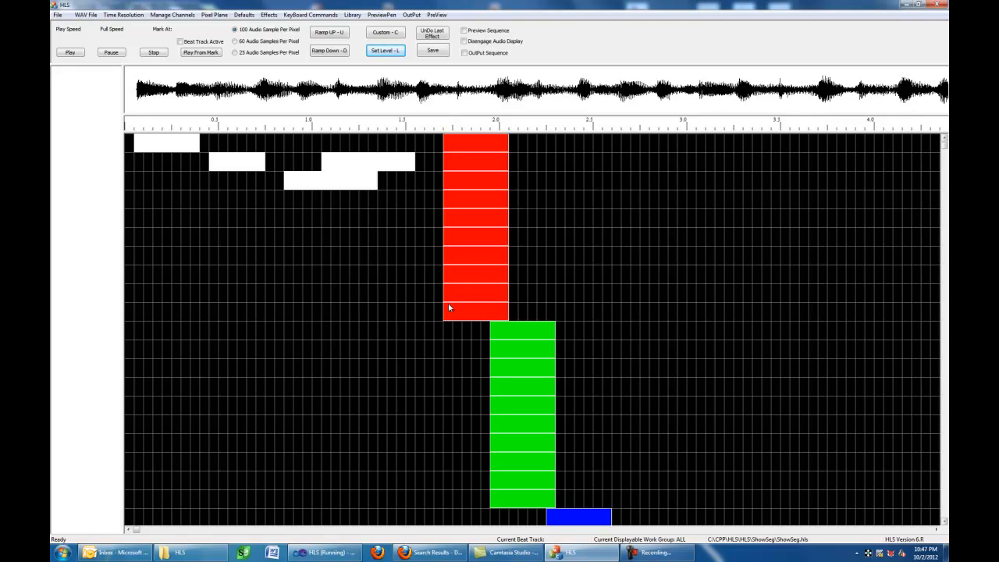
Step: Return to the Seg display group to check the realigned effects on seg1
left_click(174, 15)
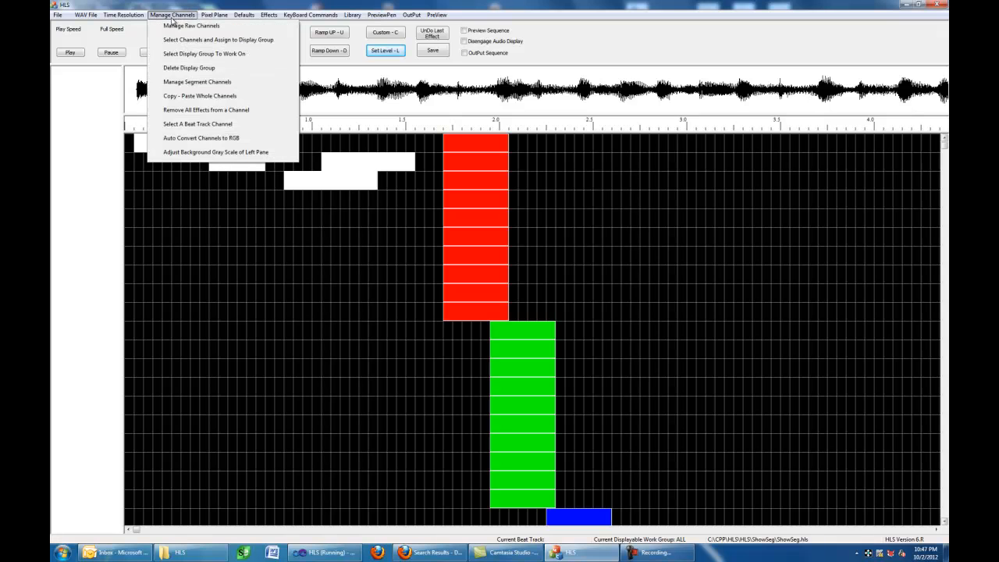
left_click(205, 54)
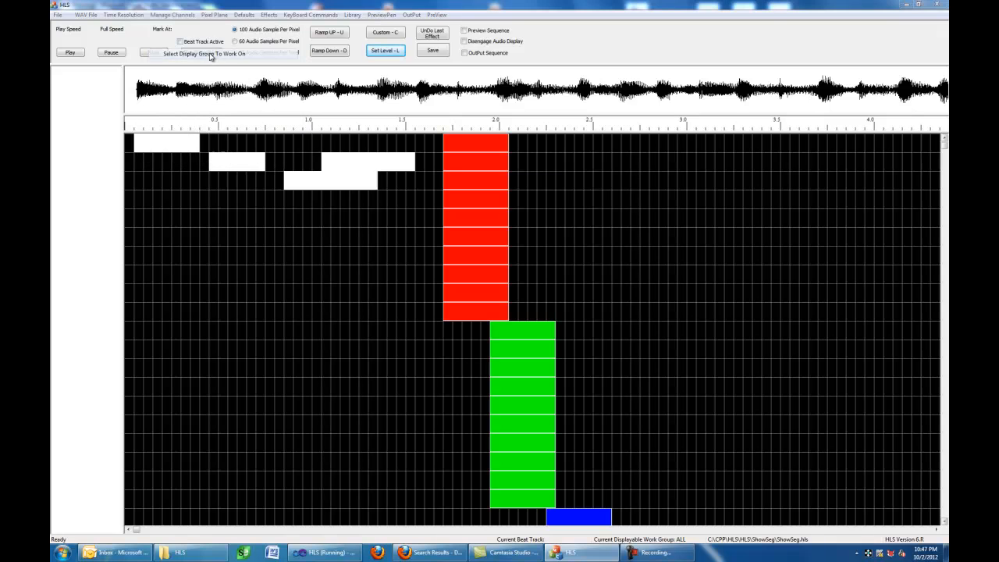
left_click(451, 220)
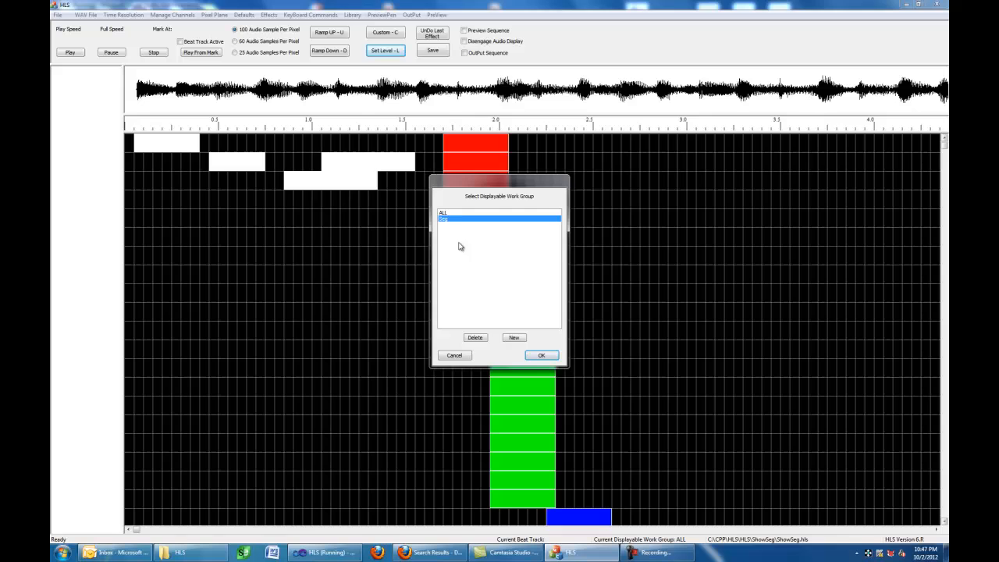
left_click(541, 355)
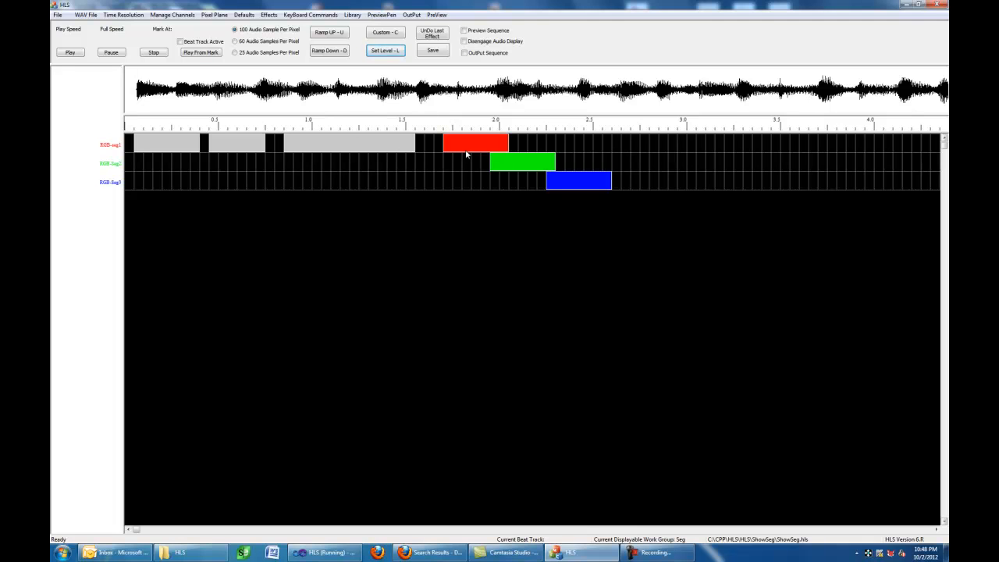
Step: Delete the Seg2 segment channel, resuming HLS from the Visual Studio debugger pause, and close the segment list
left_click(164, 17)
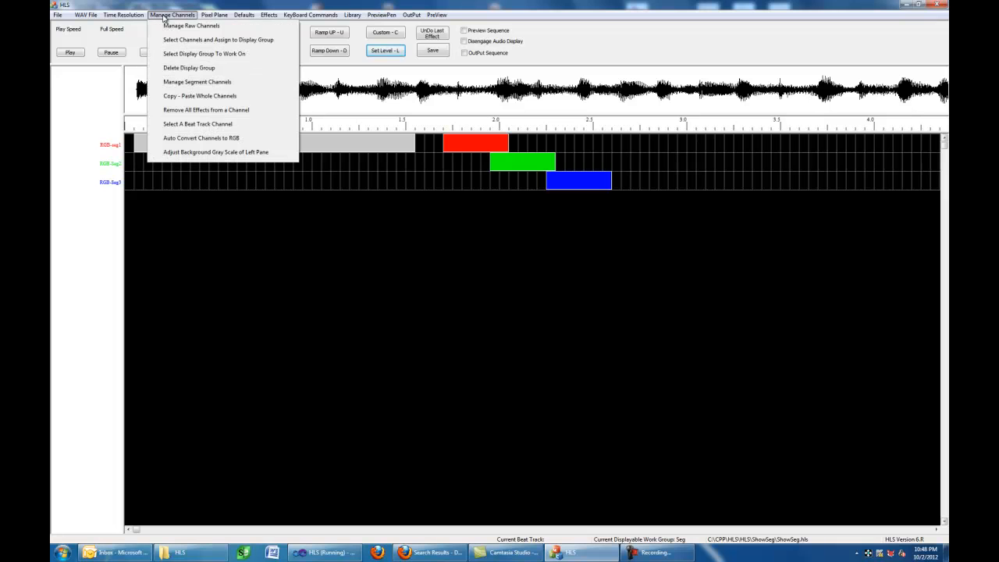
left_click(197, 82)
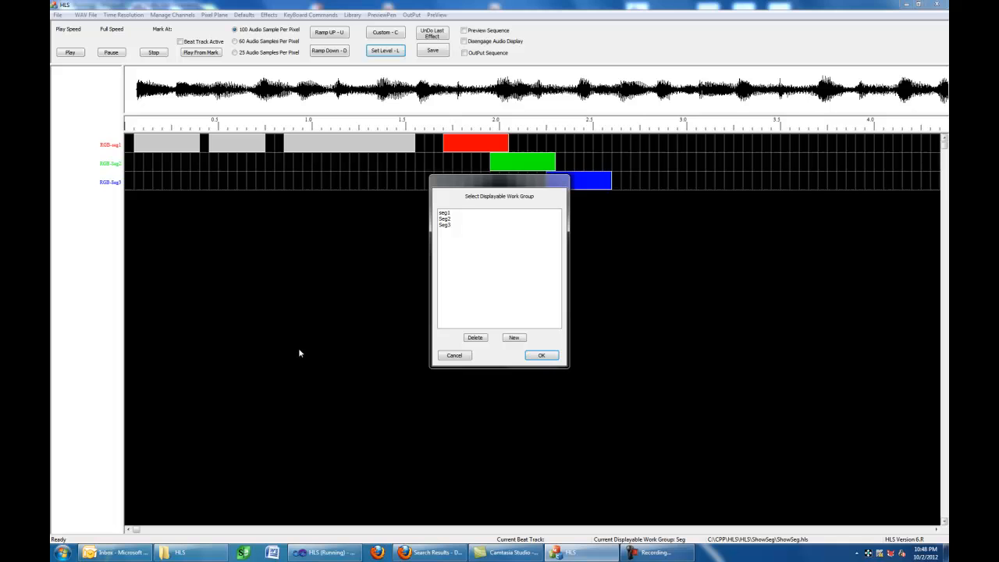
left_click(446, 219)
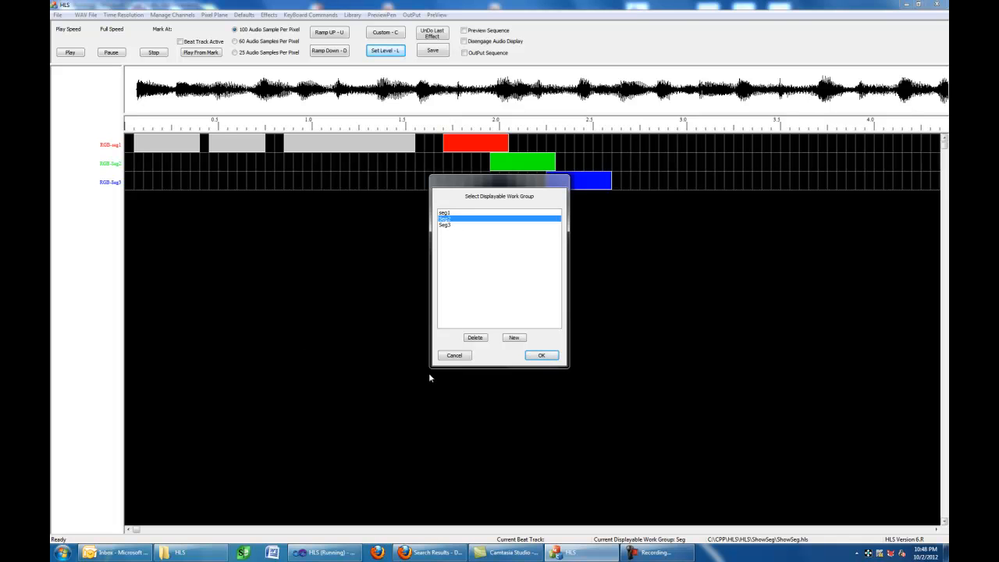
left_click(477, 338)
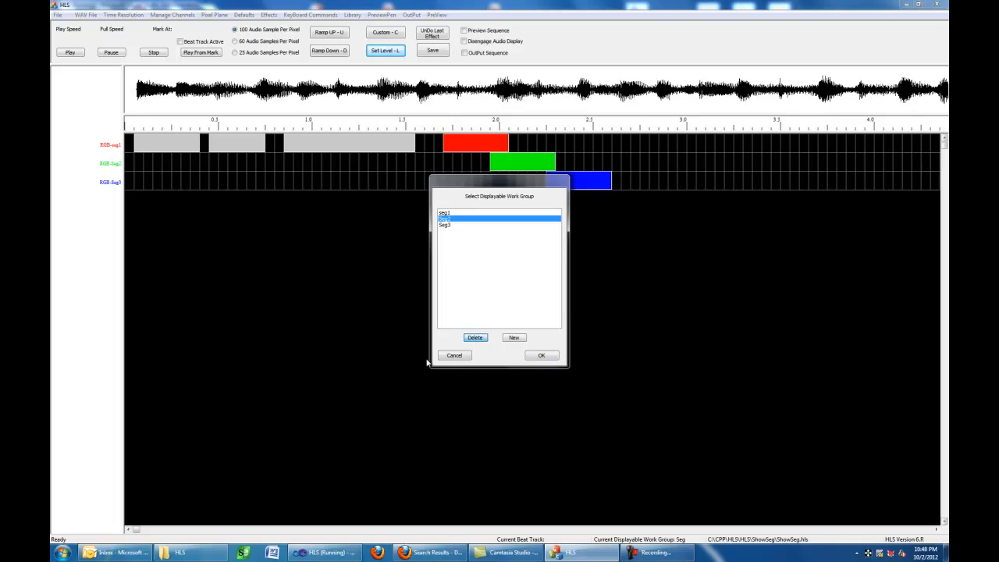
left_click(478, 342)
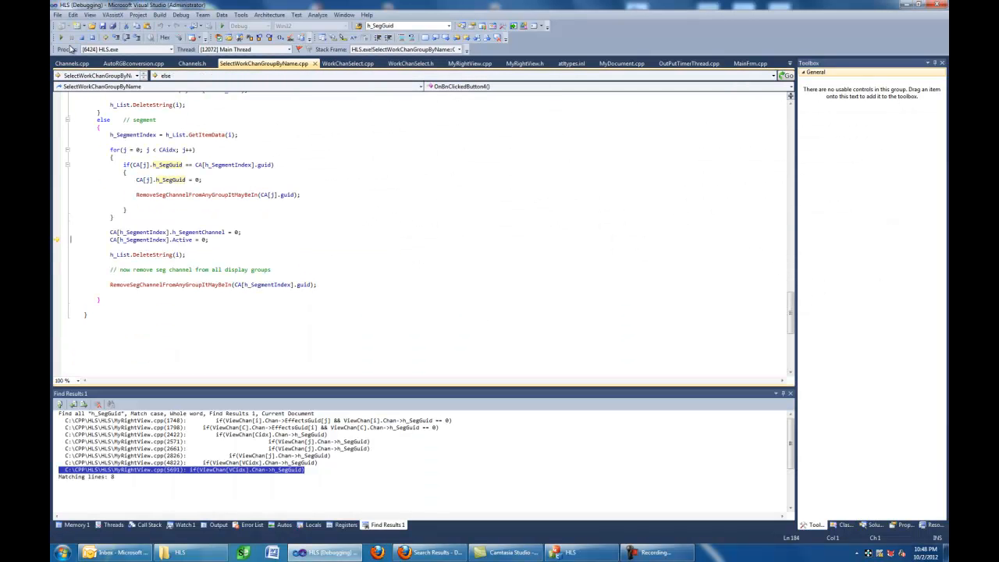
left_click(62, 39)
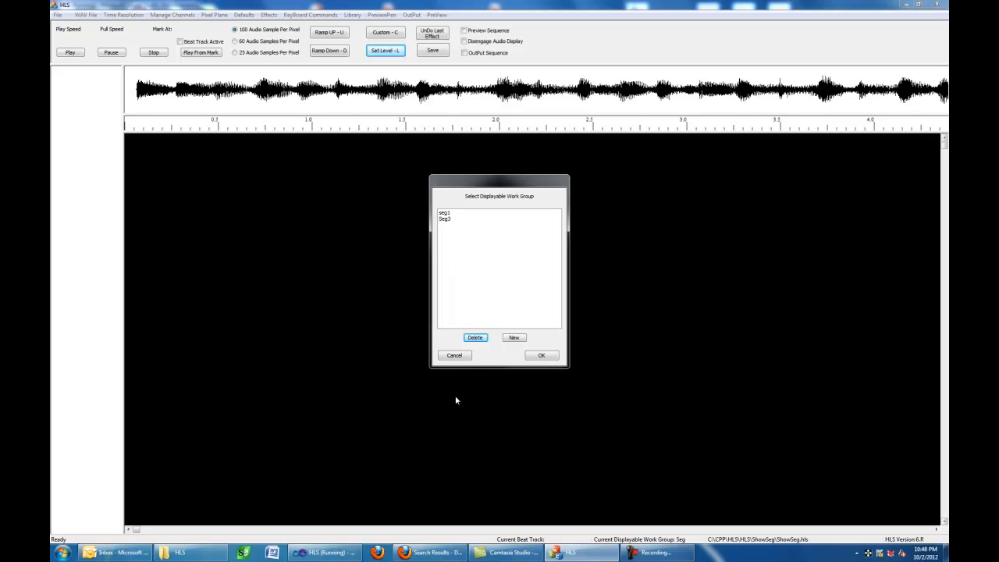
left_click(456, 358)
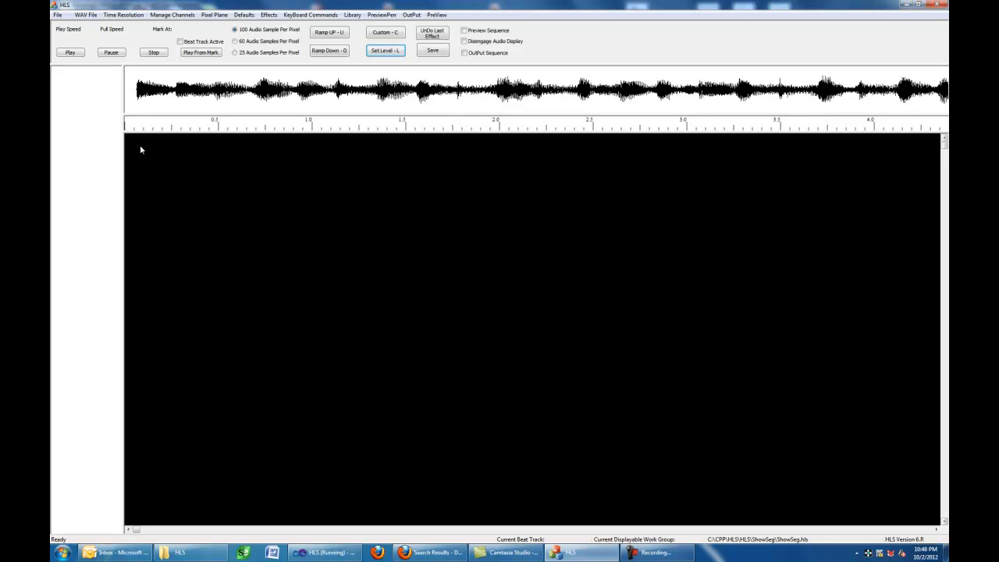
Step: Open the Seg display group's channel assignments and uncheck Work for every listed channel
left_click(163, 15)
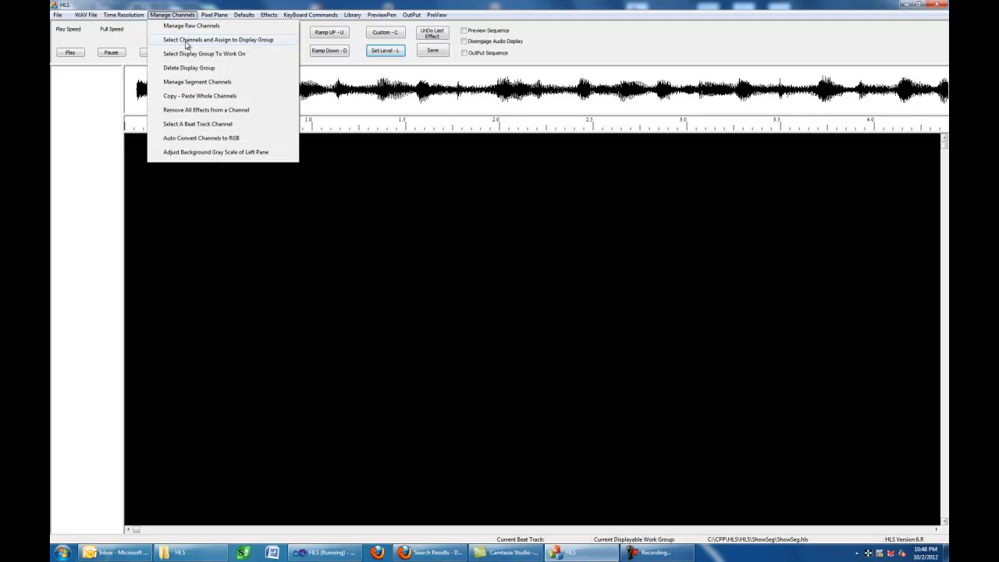
left_click(191, 53)
left_click(445, 220)
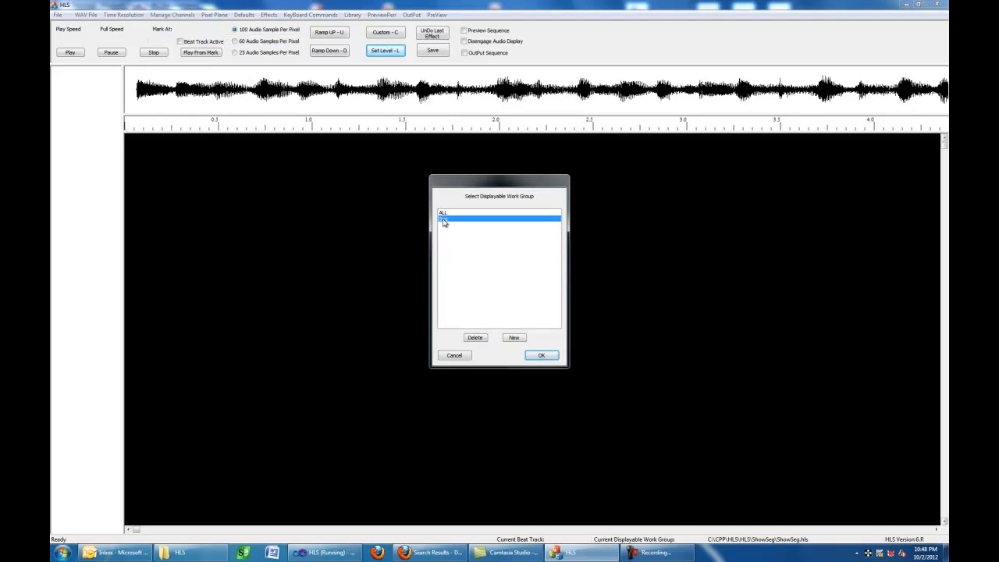
left_click(534, 360)
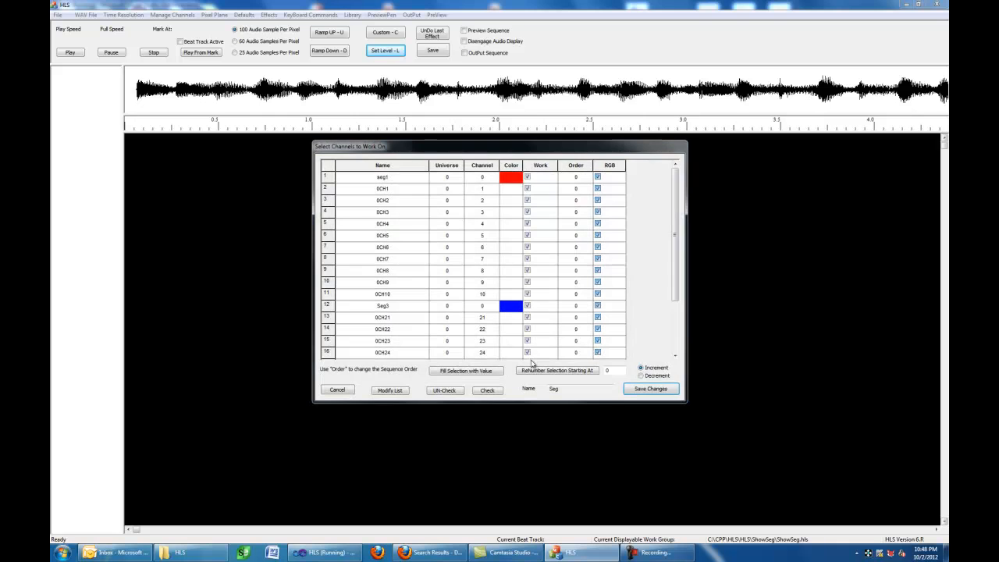
mouse_move(676, 240)
left_mouse_down()
mouse_move(677, 316)
mouse_move(675, 250)
left_mouse_up()
left_click_drag(543, 177, 537, 397)
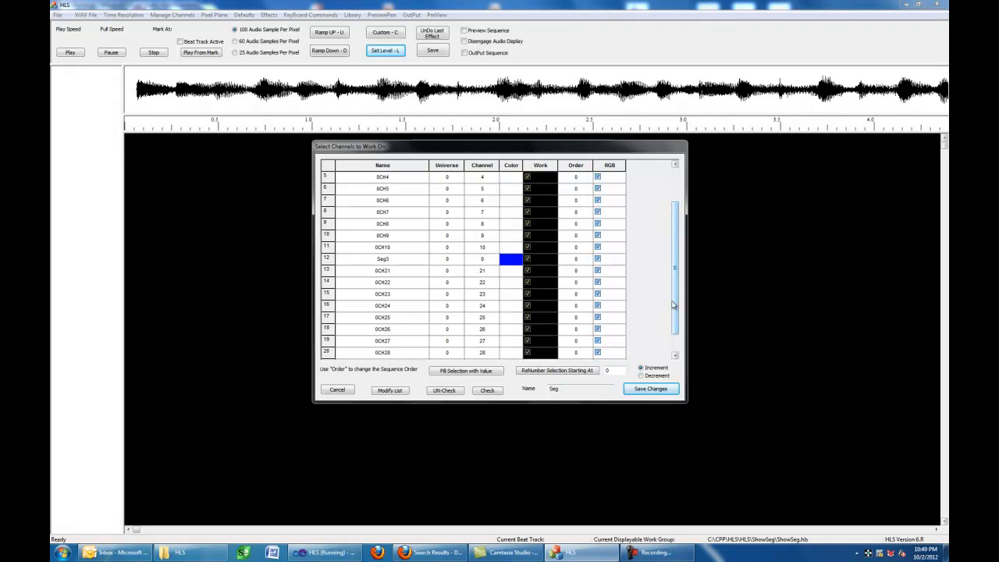
left_click(447, 391)
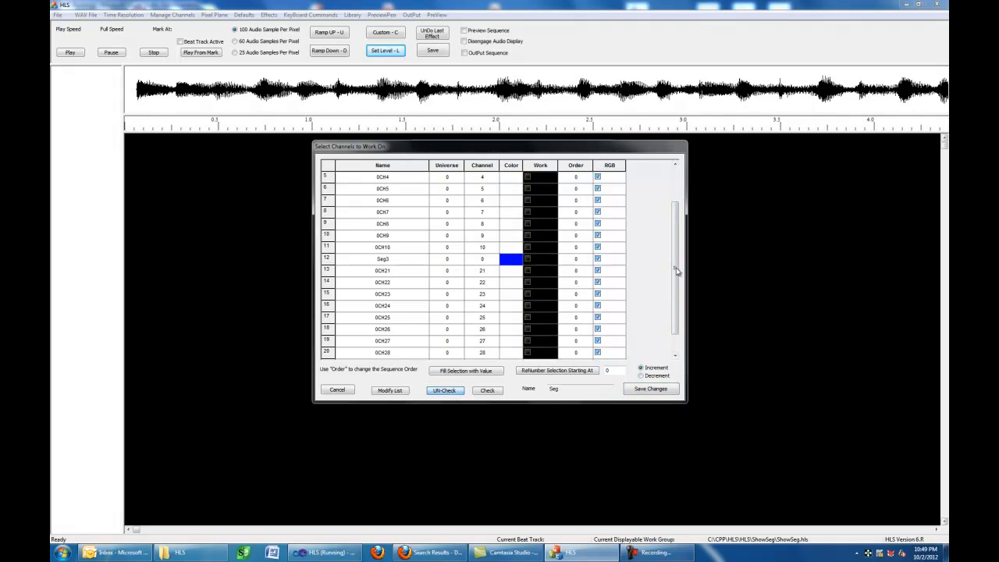
left_click_drag(676, 273, 670, 228)
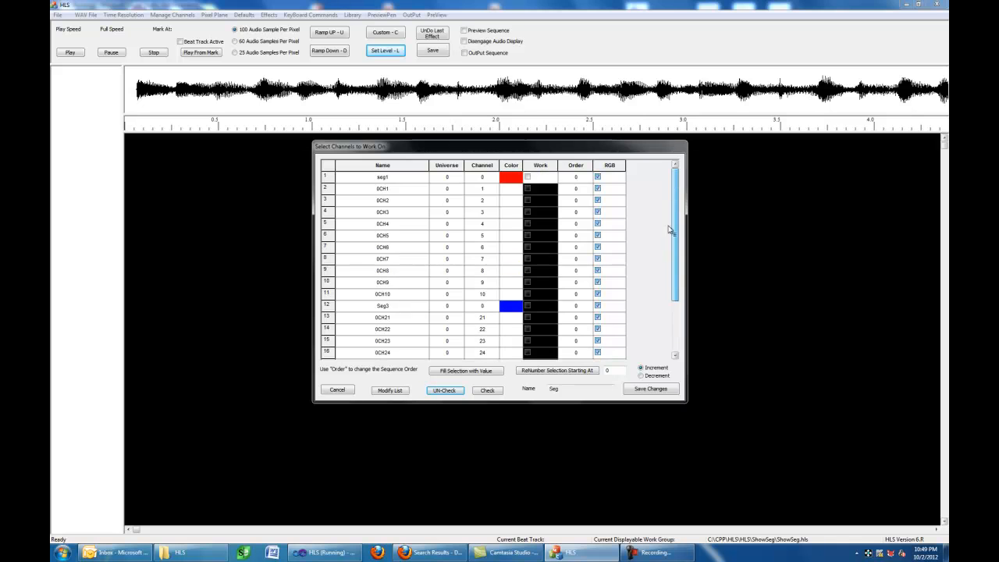
Step: Include only seg1 and Seg3 in the Seg group and save, resuming HLS from the Visual Studio debugger pause
left_click(527, 178)
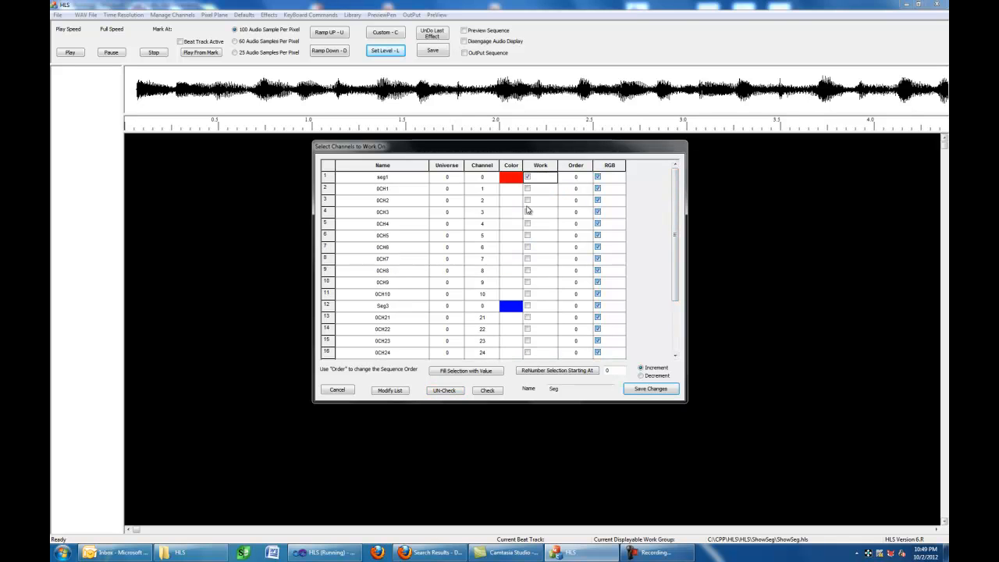
left_click(528, 306)
left_click(637, 391)
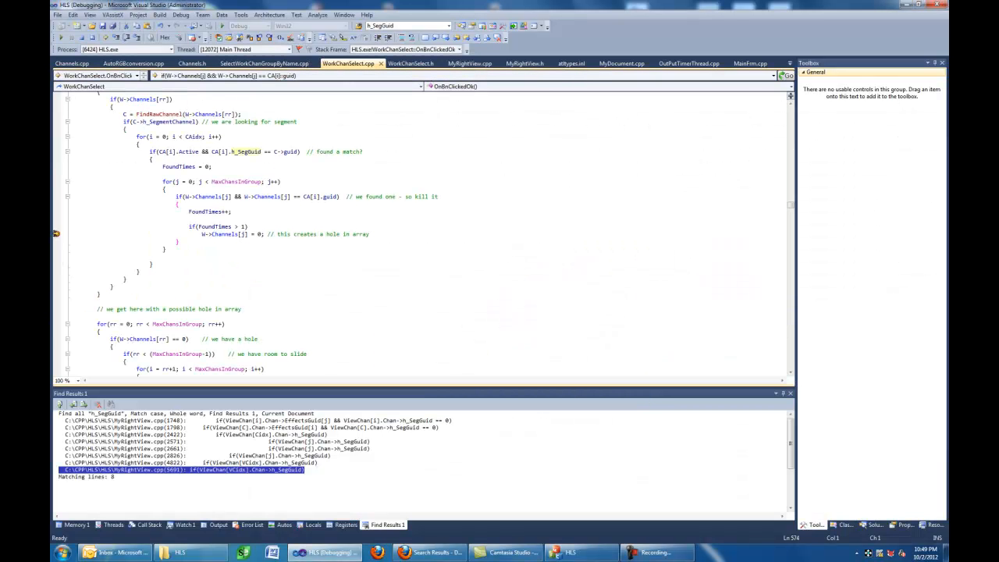
left_click(63, 37)
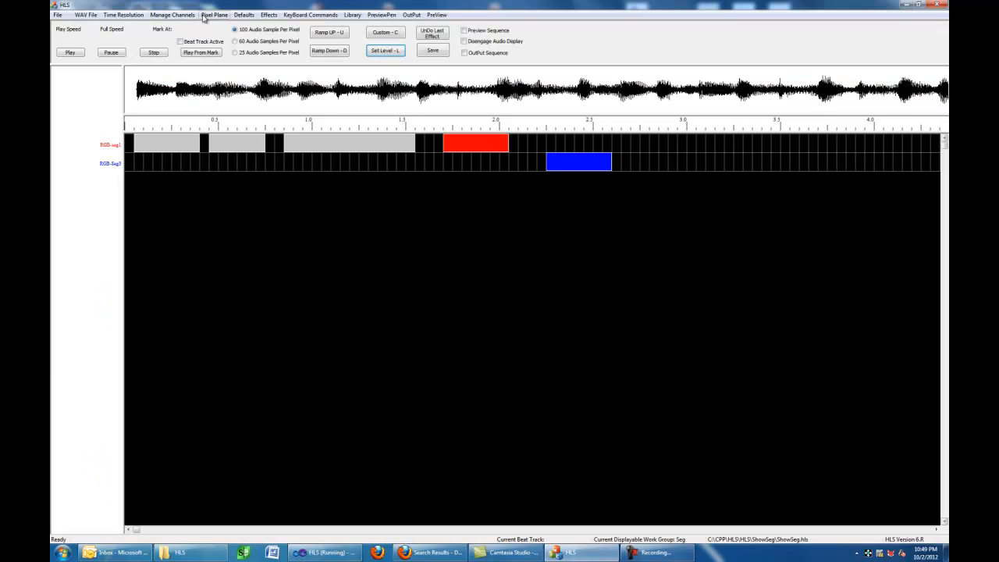
Step: Reload the Seg display group to check its segment channels
left_click(173, 15)
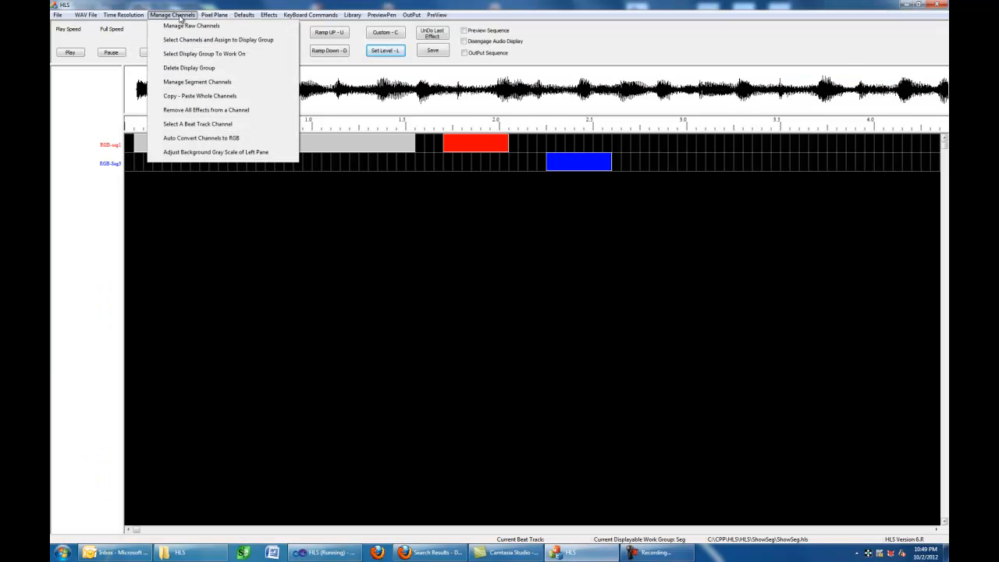
left_click(209, 55)
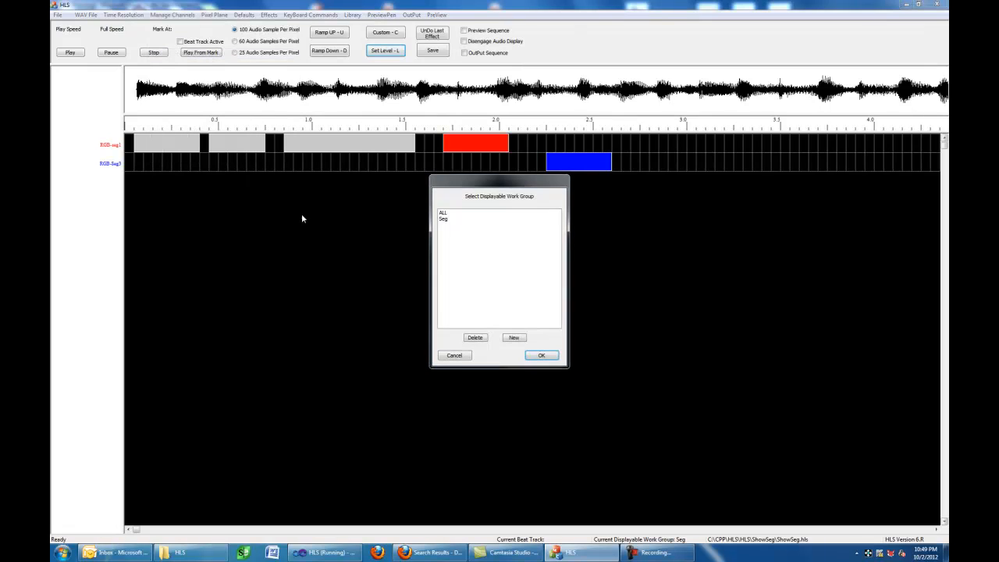
left_click(450, 220)
left_click(541, 357)
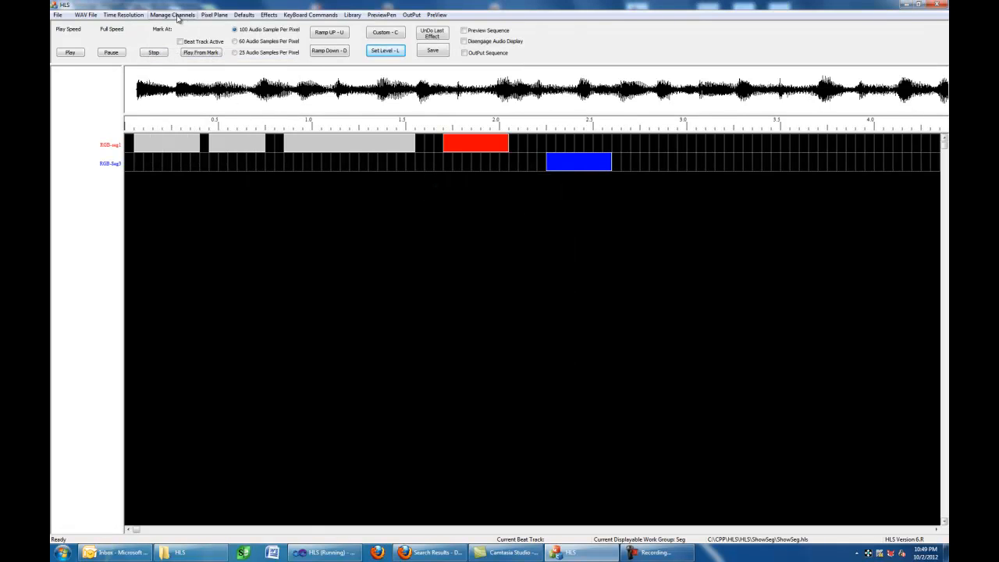
Step: Review the channel list assigned to the ALL display group and close it without saving
left_click(184, 16)
left_click(205, 53)
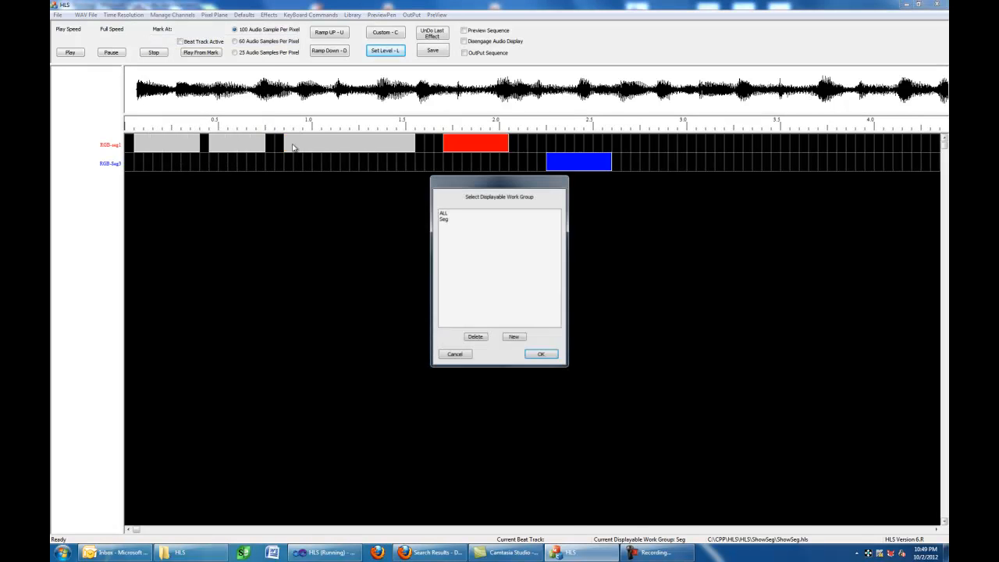
left_click(442, 217)
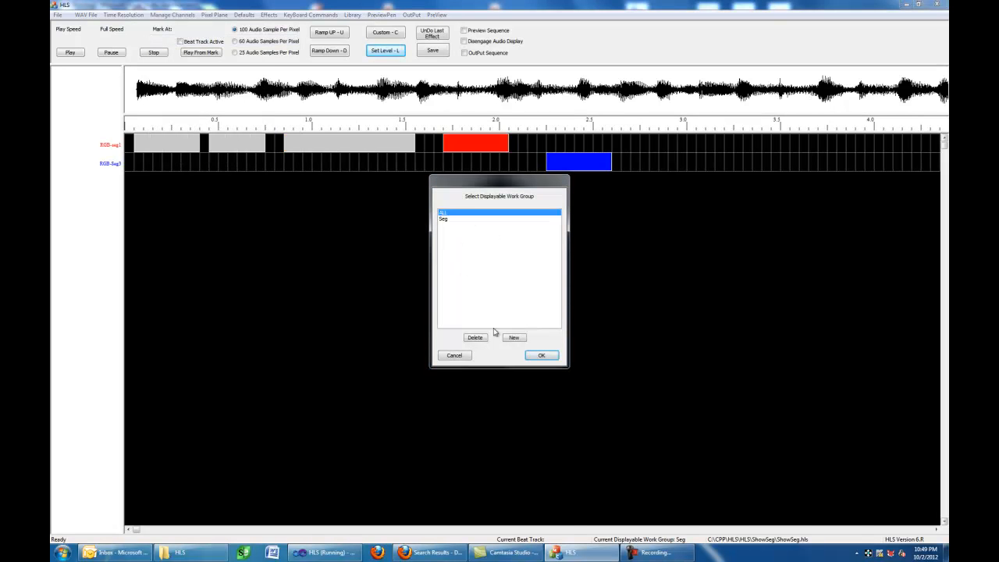
left_click(539, 355)
left_click_drag(673, 228, 673, 265)
left_click(337, 391)
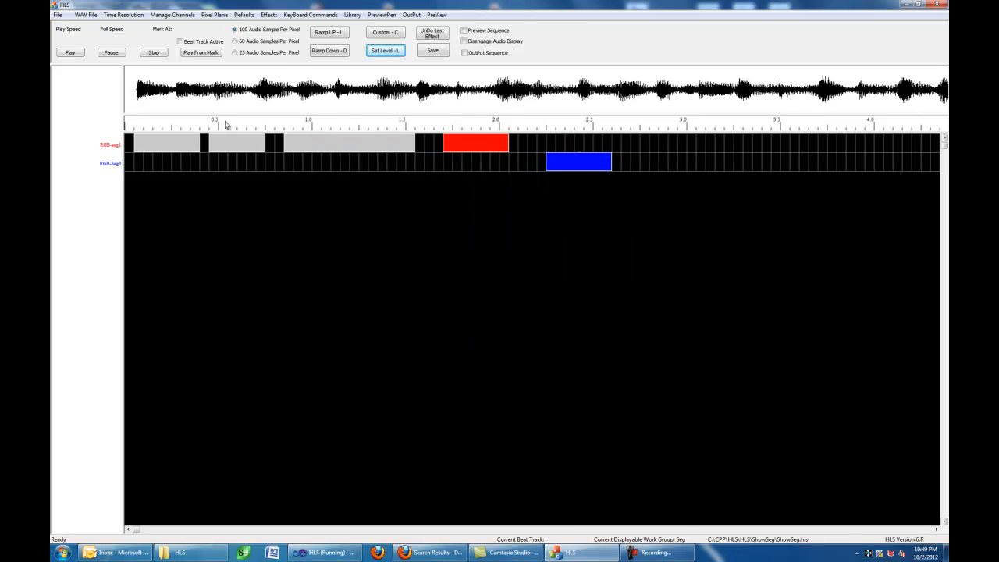
Step: Switch the display to the ALL group to examine which channels and effects it shows
left_click(172, 15)
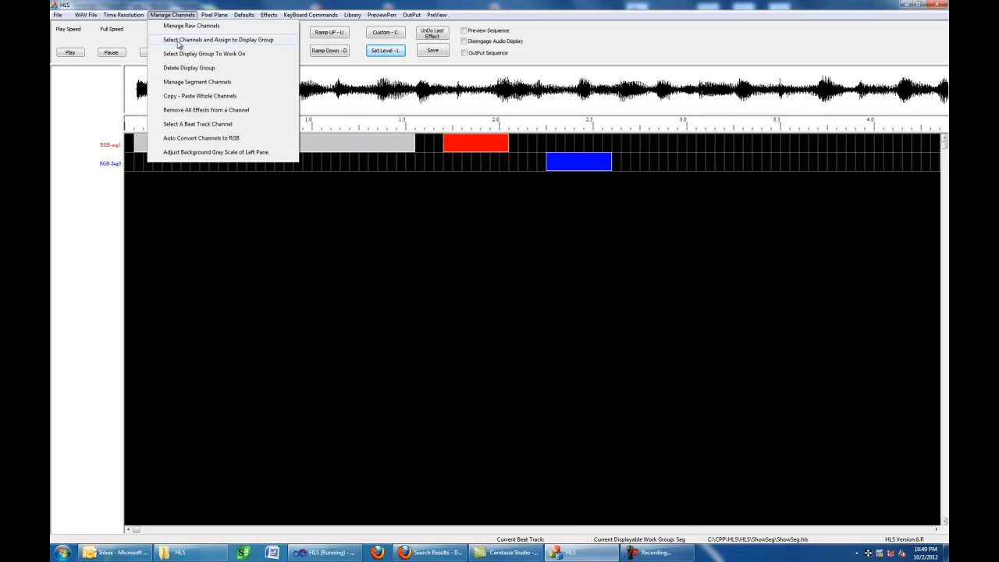
left_click(184, 55)
left_click(445, 213)
left_click(538, 355)
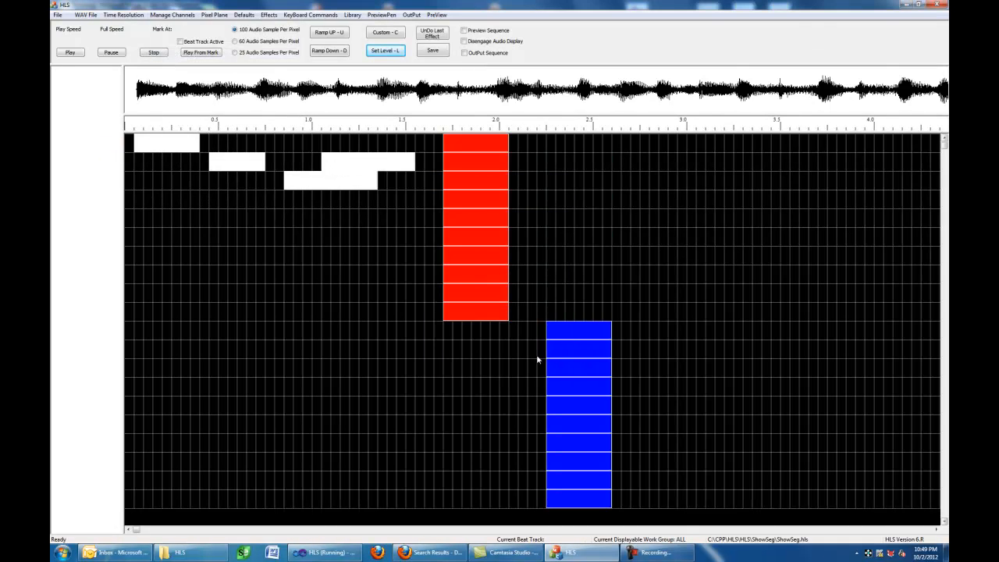
mouse_move(945, 148)
left_mouse_down()
mouse_move(941, 234)
mouse_move(938, 146)
left_mouse_up()
Step: Modify the ALL display group's channel list to include channels 0CH11 through 0CH20 and save the changes
left_click(168, 17)
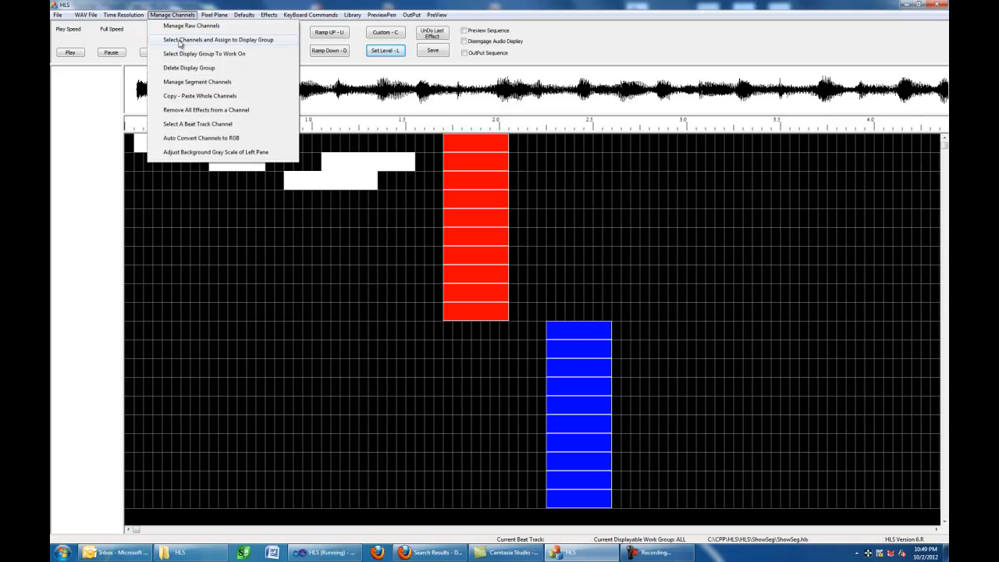
left_click(179, 41)
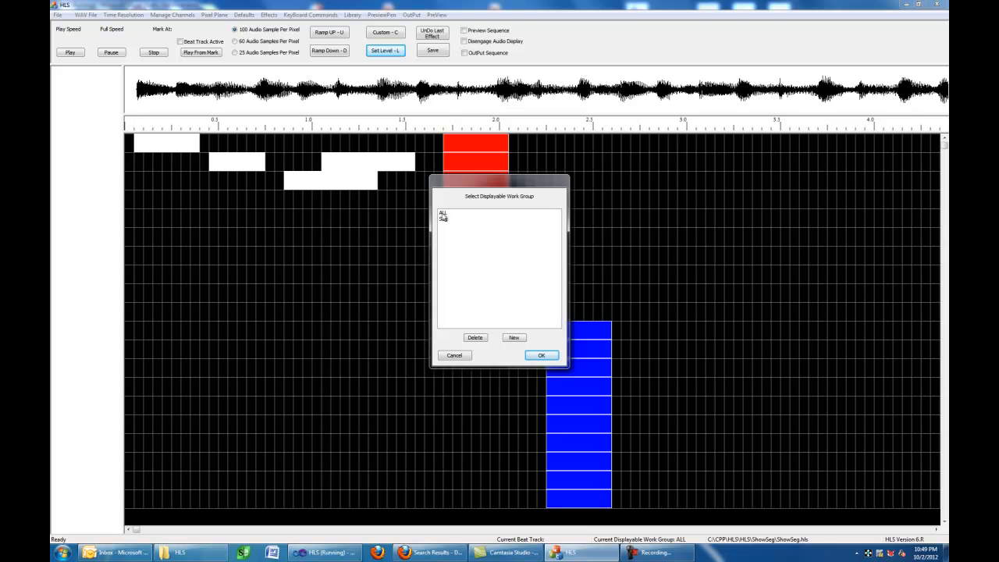
left_click(443, 213)
left_click(553, 355)
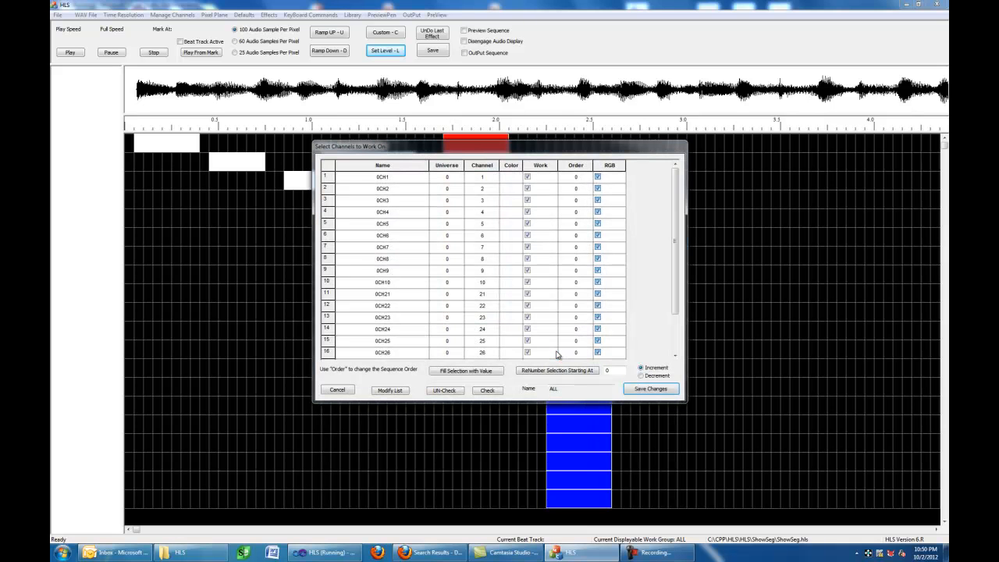
left_click(395, 393)
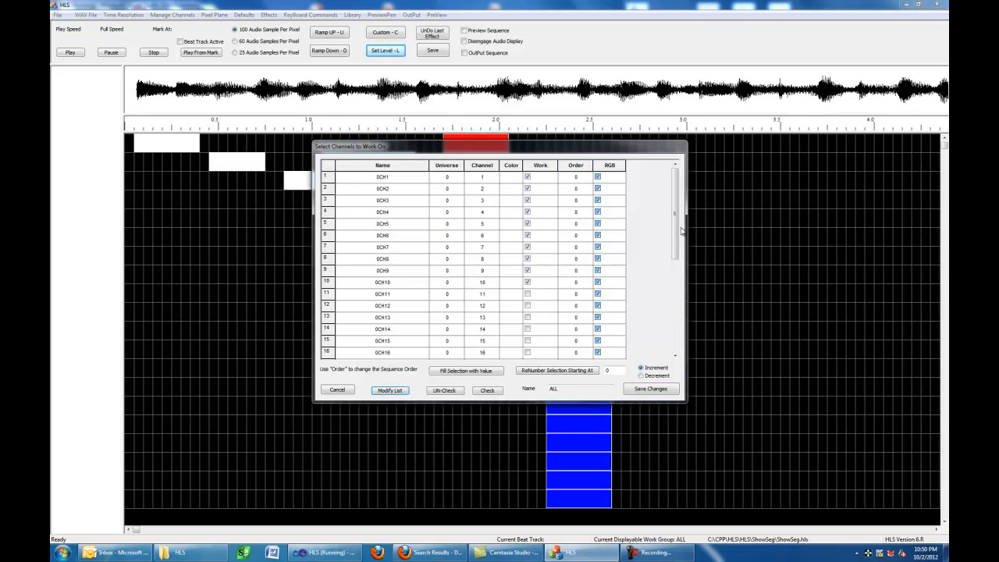
left_click_drag(680, 230, 668, 273)
left_click_drag(525, 216, 529, 317)
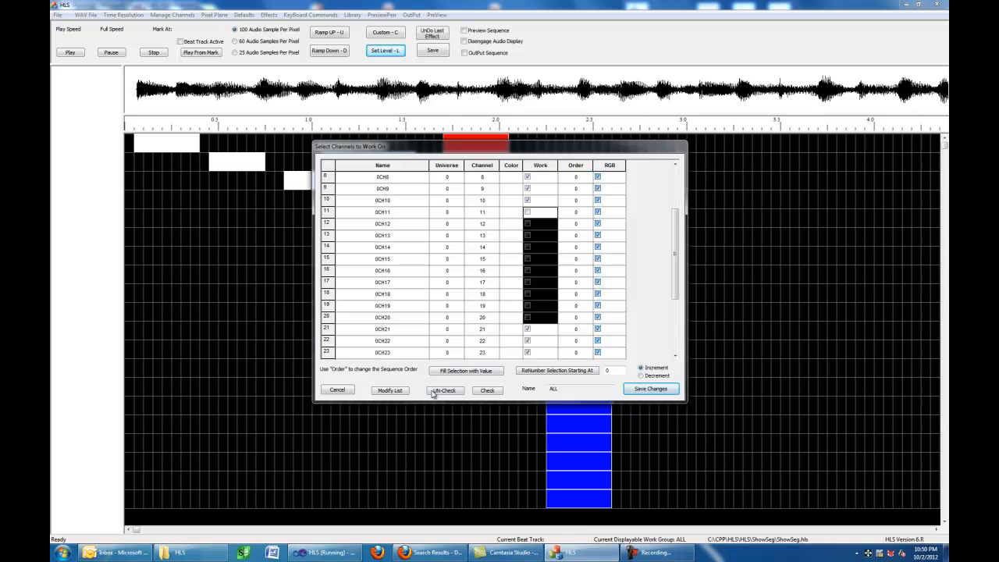
left_click(484, 391)
left_click(633, 393)
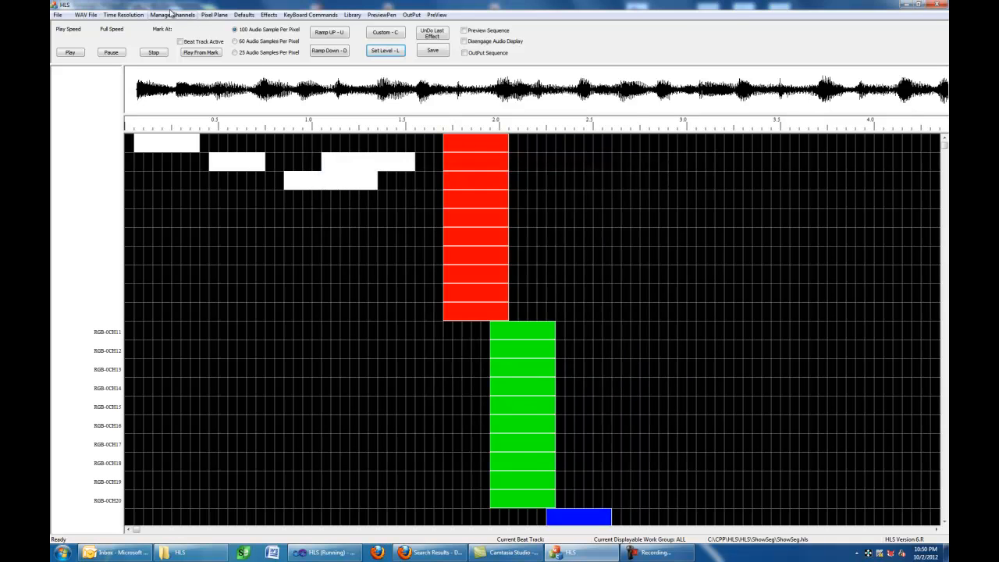
Step: Reload the ALL display group and examine the red, green and blue effects across its channels
left_click(171, 14)
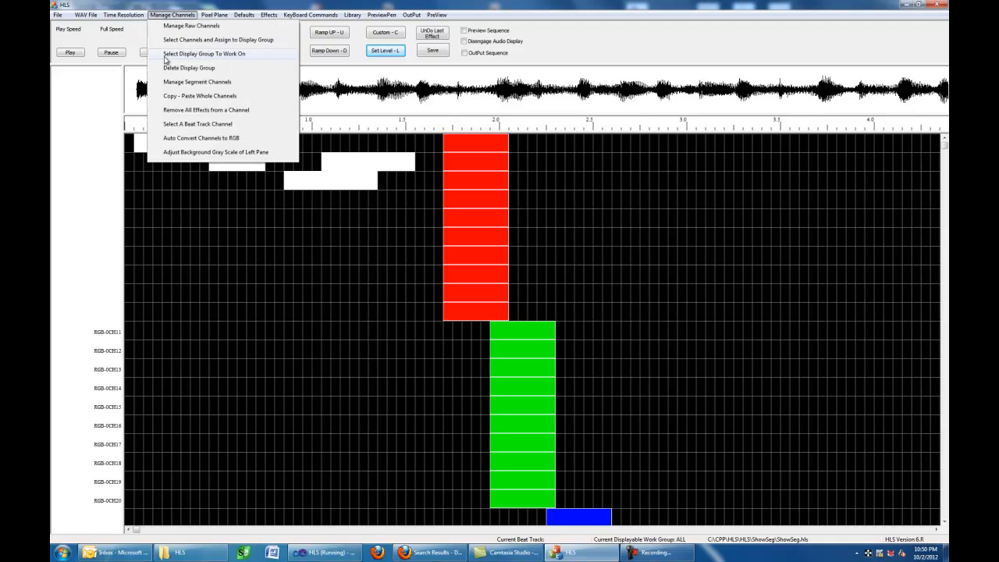
left_click(207, 54)
left_click(451, 213)
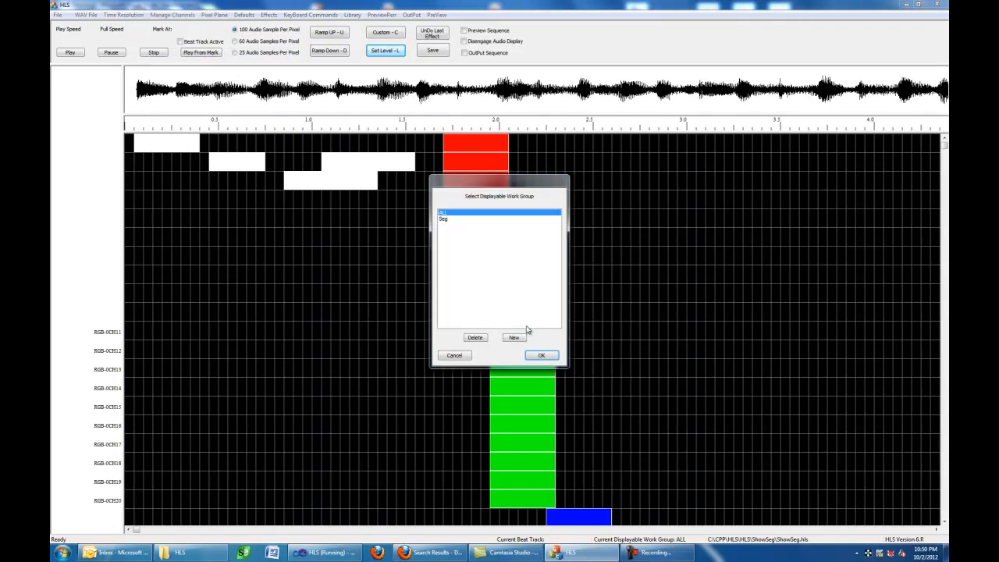
left_click(541, 356)
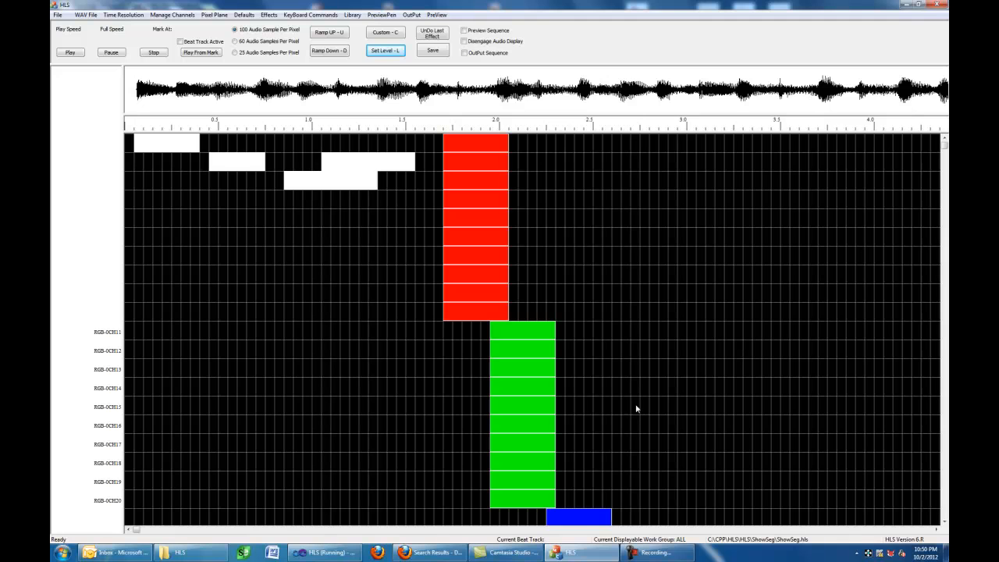
scroll(384, 461, "down", 3)
scroll(372, 452, "up", 3)
scroll(372, 452, "down", 6)
scroll(372, 452, "up", 5)
scroll(371, 454, "down", 4)
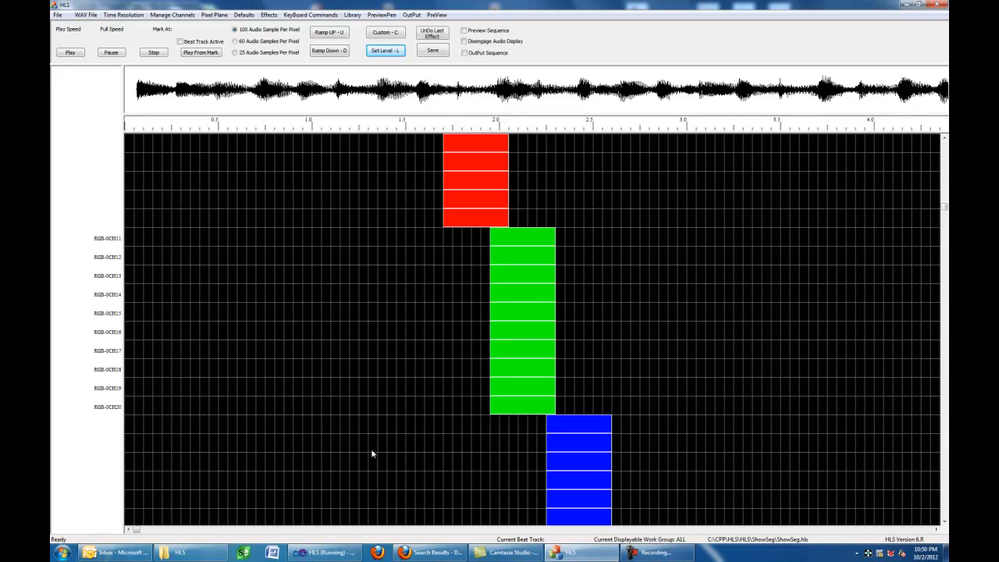